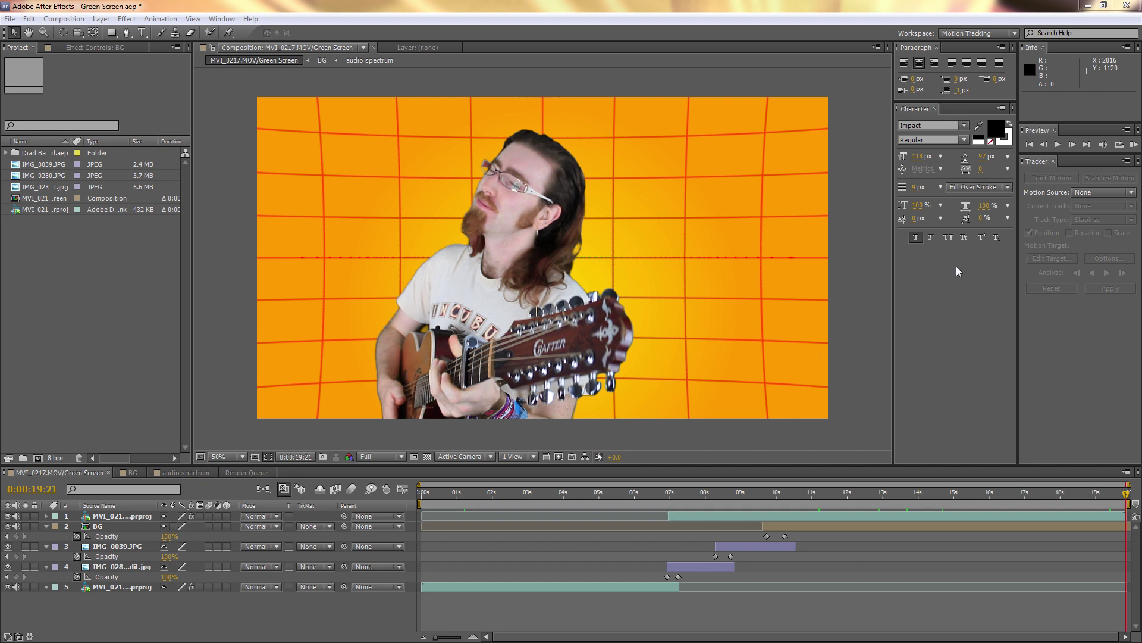
Create a new composition from the green-screen presenter footage.
left_click(142, 324)
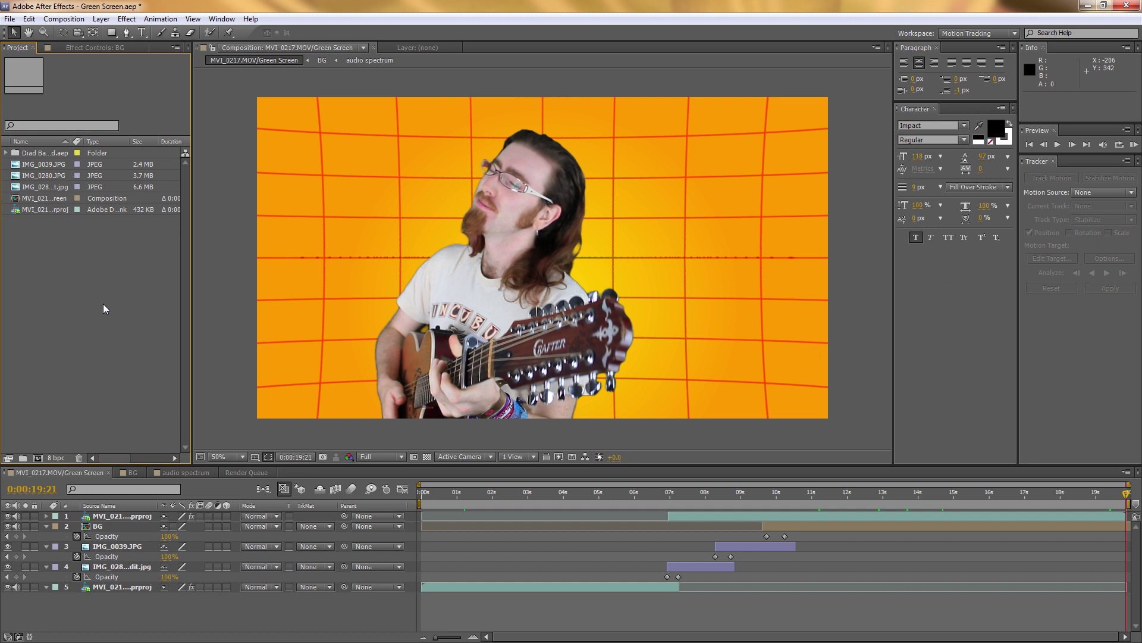
left_click(42, 210)
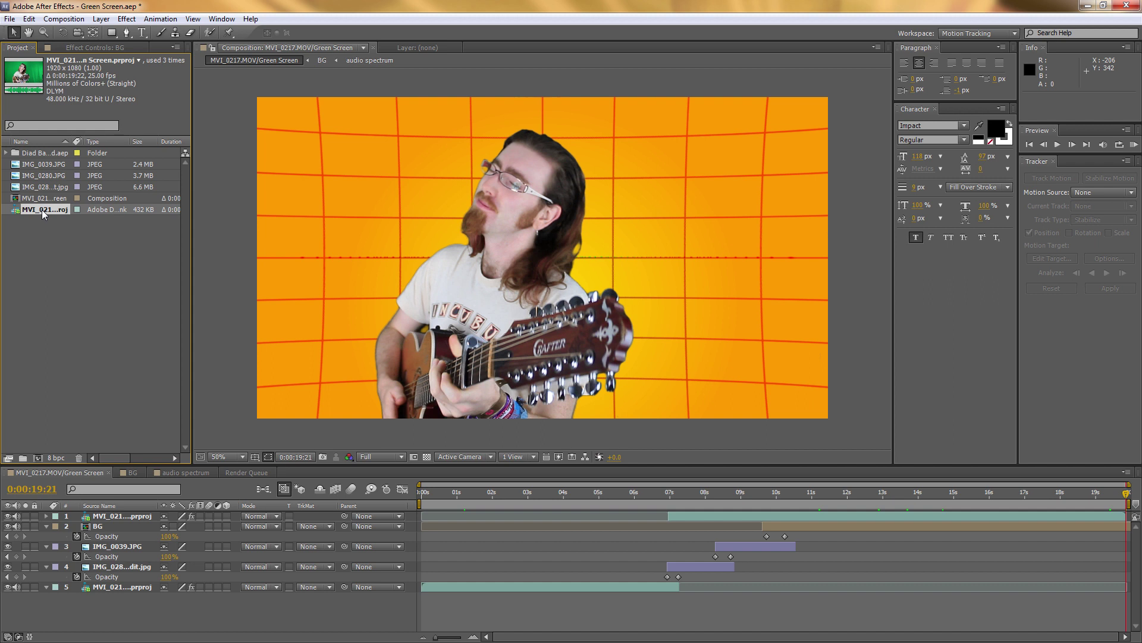
left_click_drag(41, 209, 41, 354)
left_click_drag(43, 448, 38, 458)
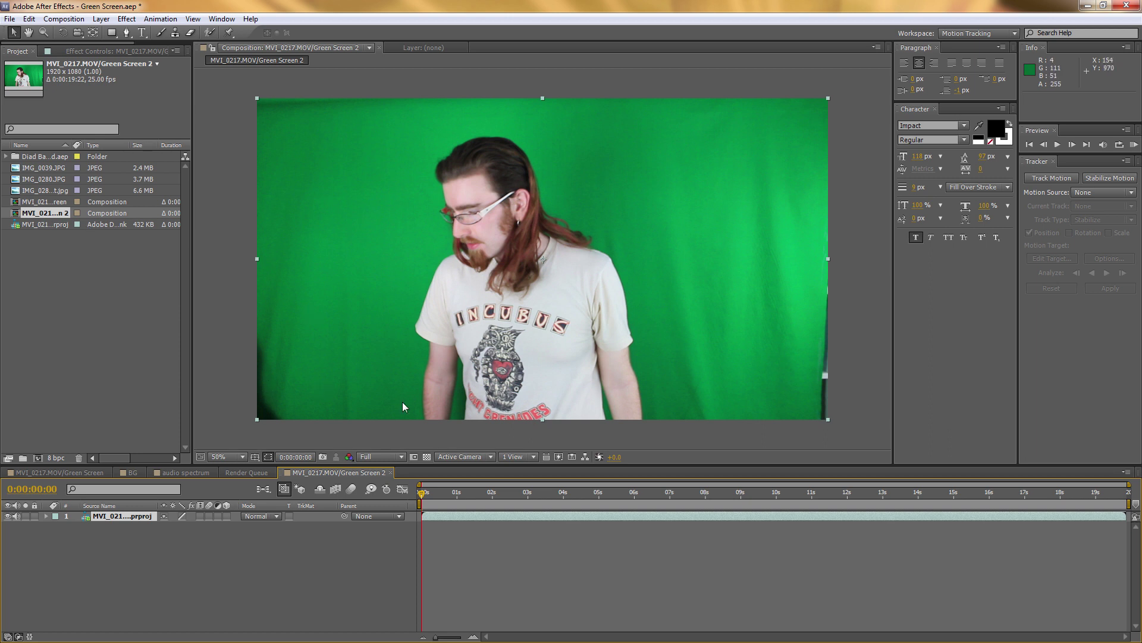
Play back the unkeyed footage from an early frame and stop near the start.
left_click(452, 494)
key("space")
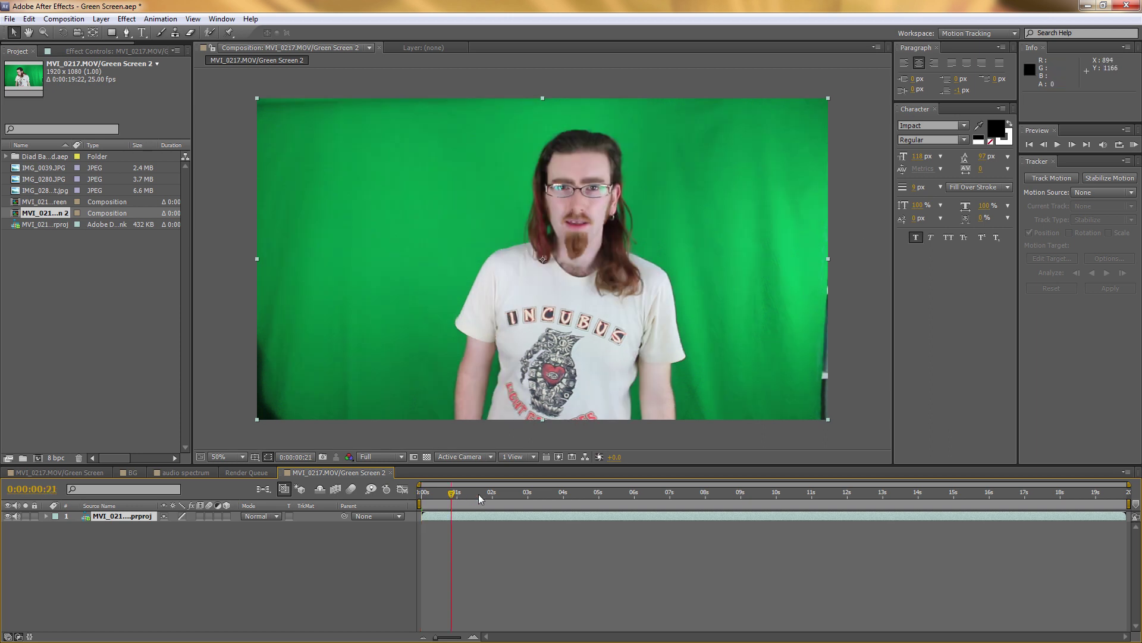
left_click(454, 499)
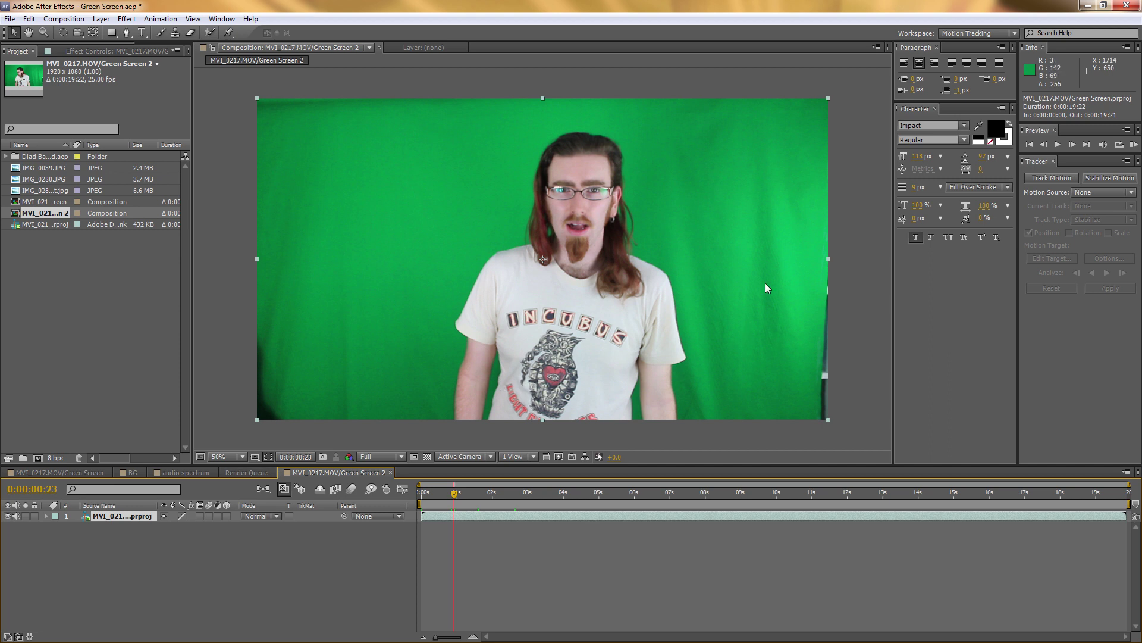
Draw a closed triangular mask over the dark strip at the footage's right edge.
left_click(127, 33)
left_click(832, 252)
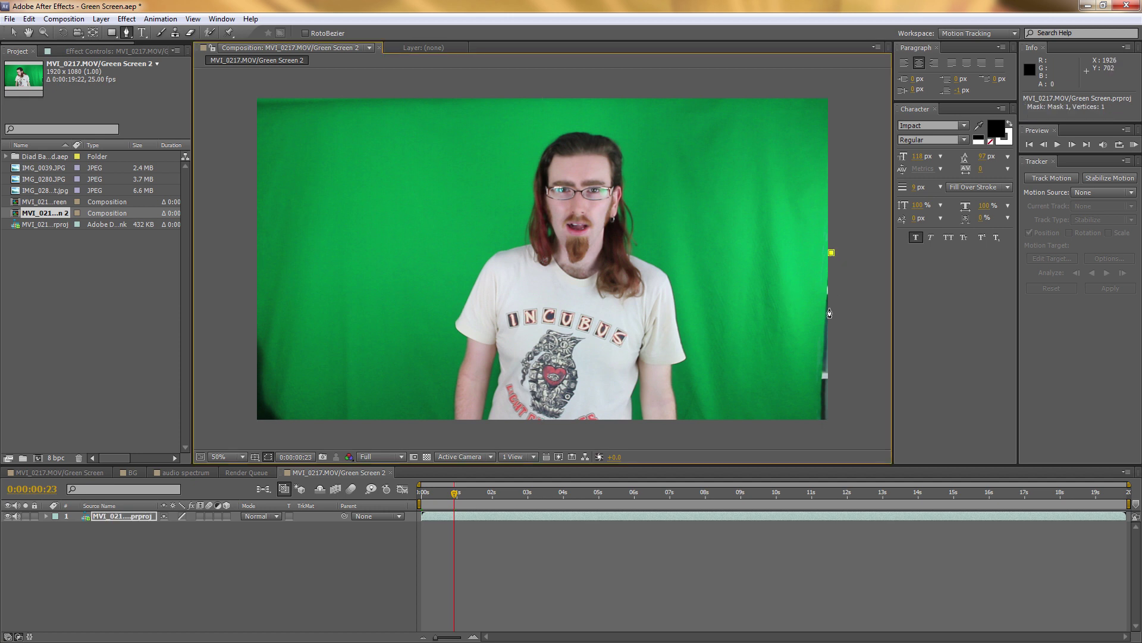
left_click(815, 423)
left_click(835, 424)
left_click(832, 254)
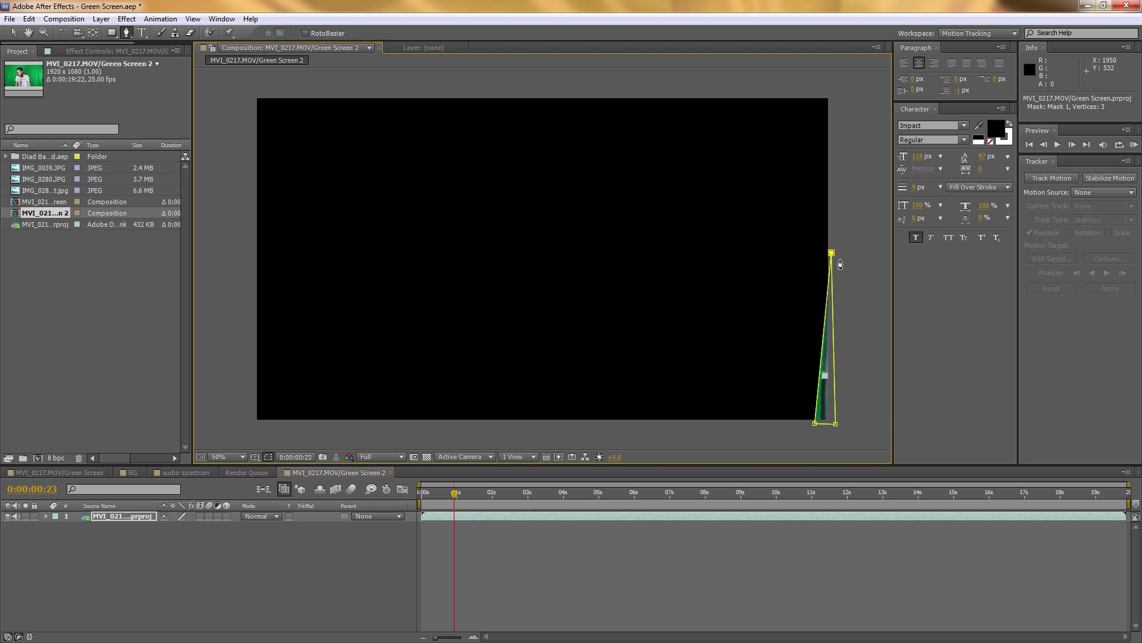
Set the mask mode to Subtract and preview the masked footage around nine seconds.
left_click(148, 516)
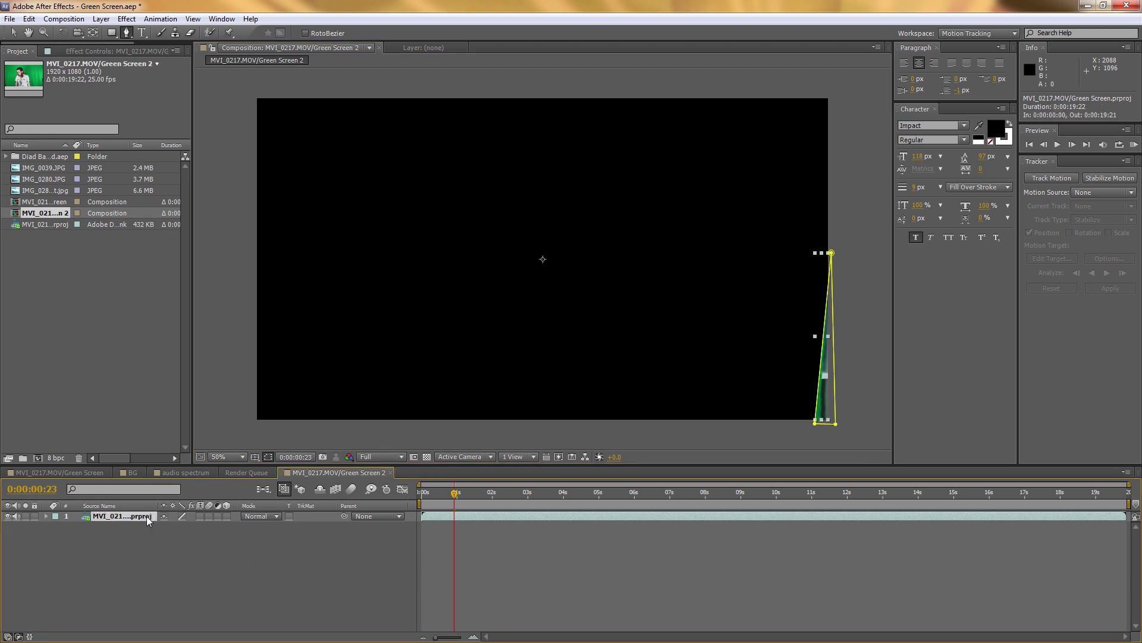
key("m")
left_click(144, 522)
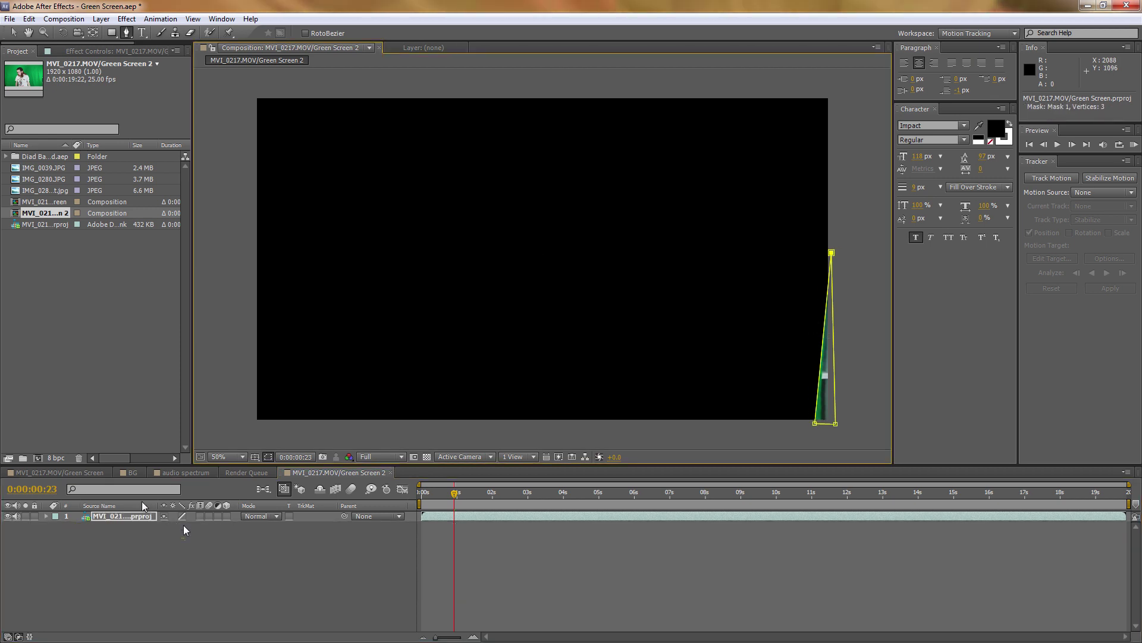
left_click(173, 527)
key("Escape")
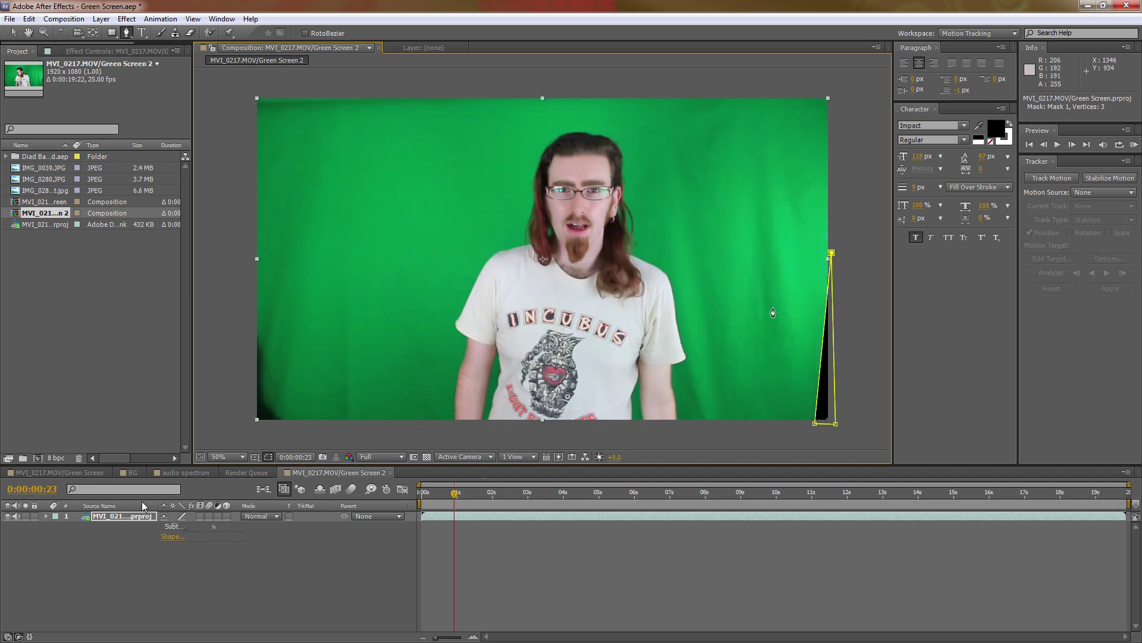
key("m")
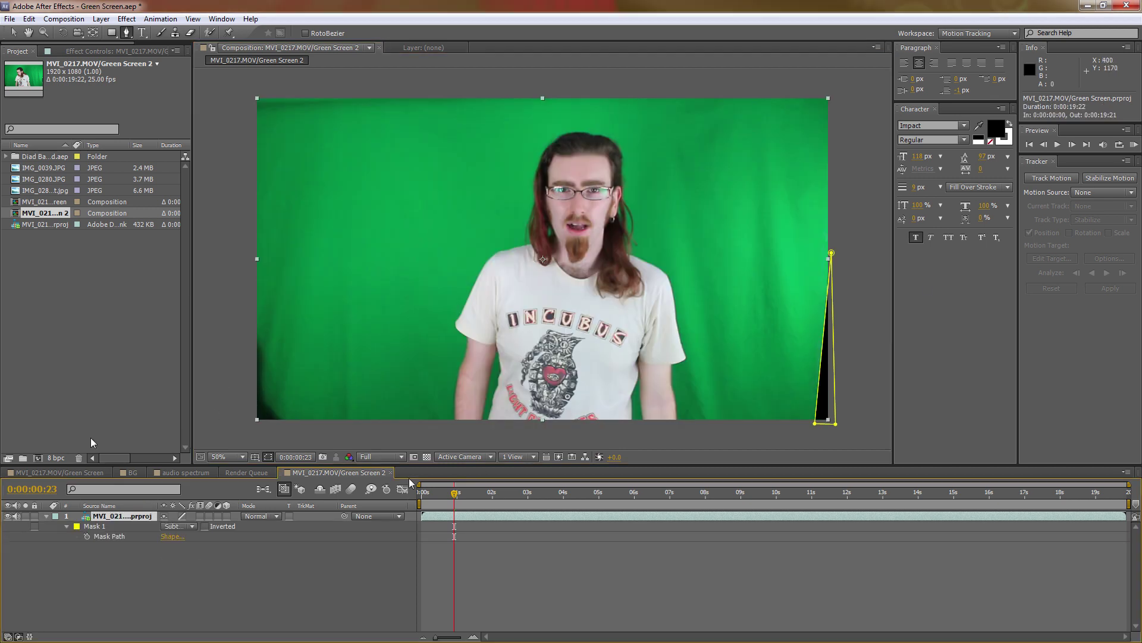
left_click_drag(447, 493, 766, 493)
key("space")
At 16:17 add a mask vertex and move it off the guitar headstock.
left_click_drag(976, 493, 1014, 493)
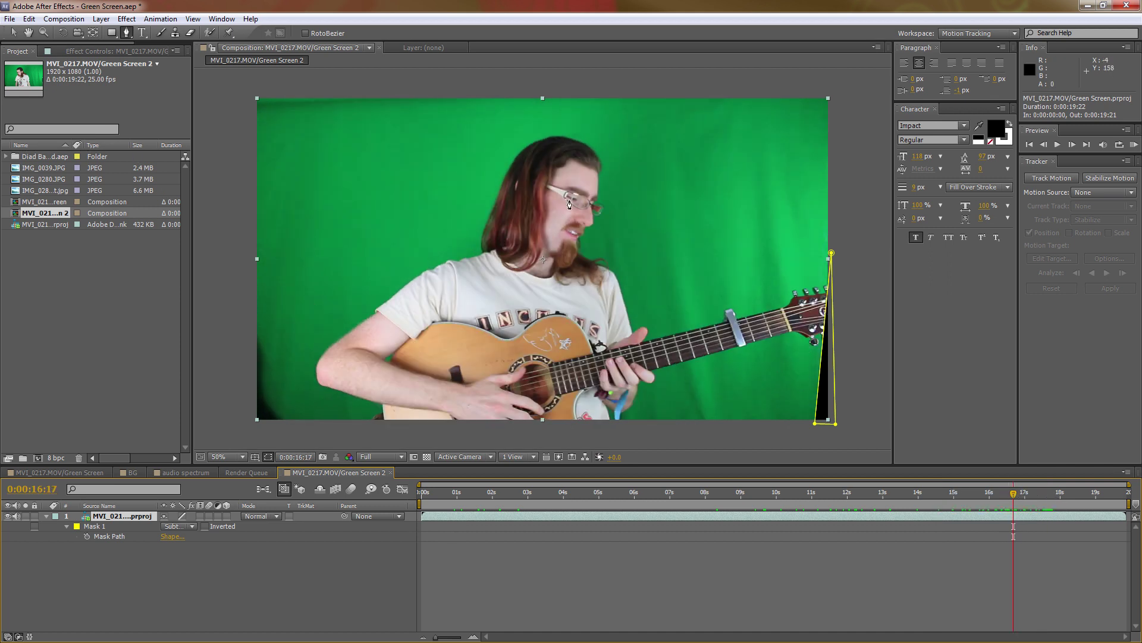
left_click(827, 295)
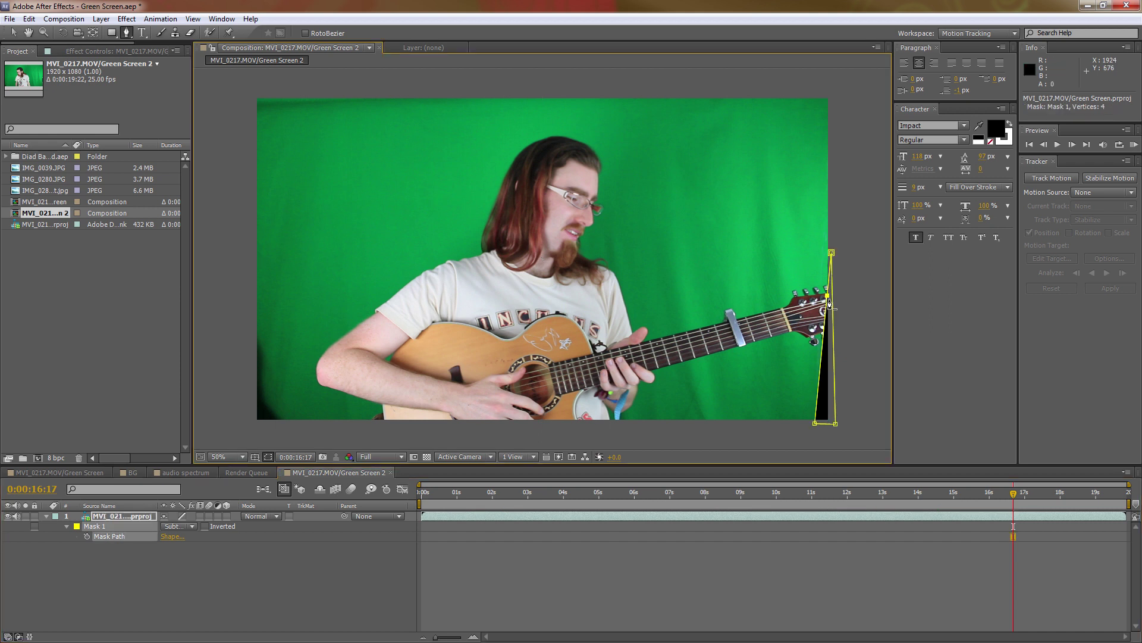
left_click(13, 33)
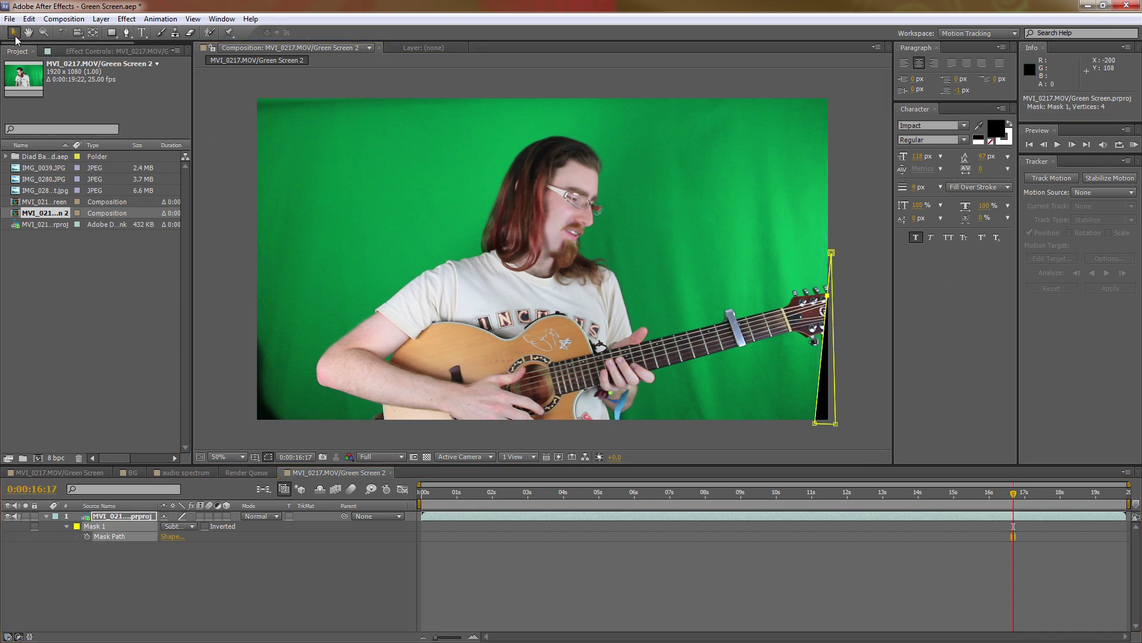
mouse_move(827, 296)
left_mouse_down()
mouse_move(849, 306)
mouse_move(830, 304)
mouse_move(828, 291)
left_mouse_up()
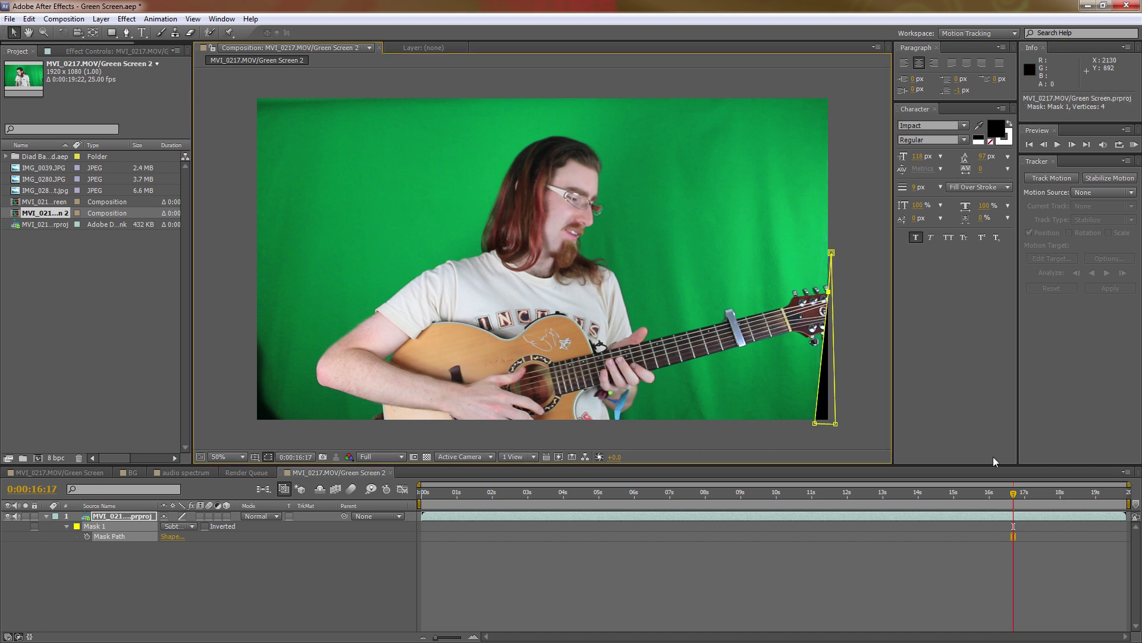
left_click(1090, 495)
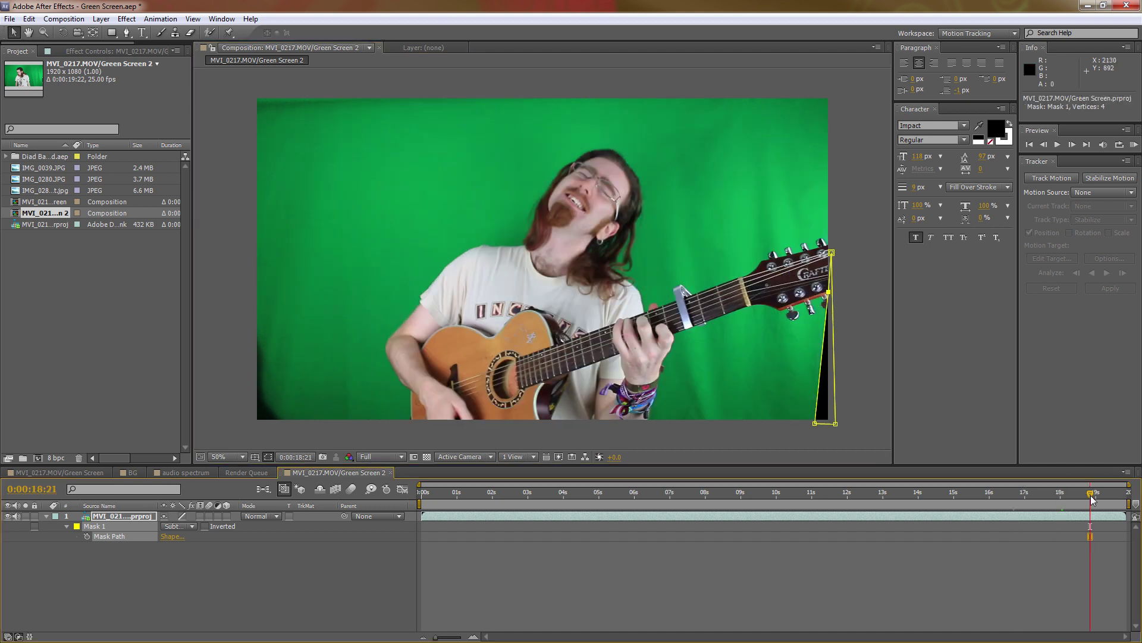
left_click_drag(1075, 495, 942, 497)
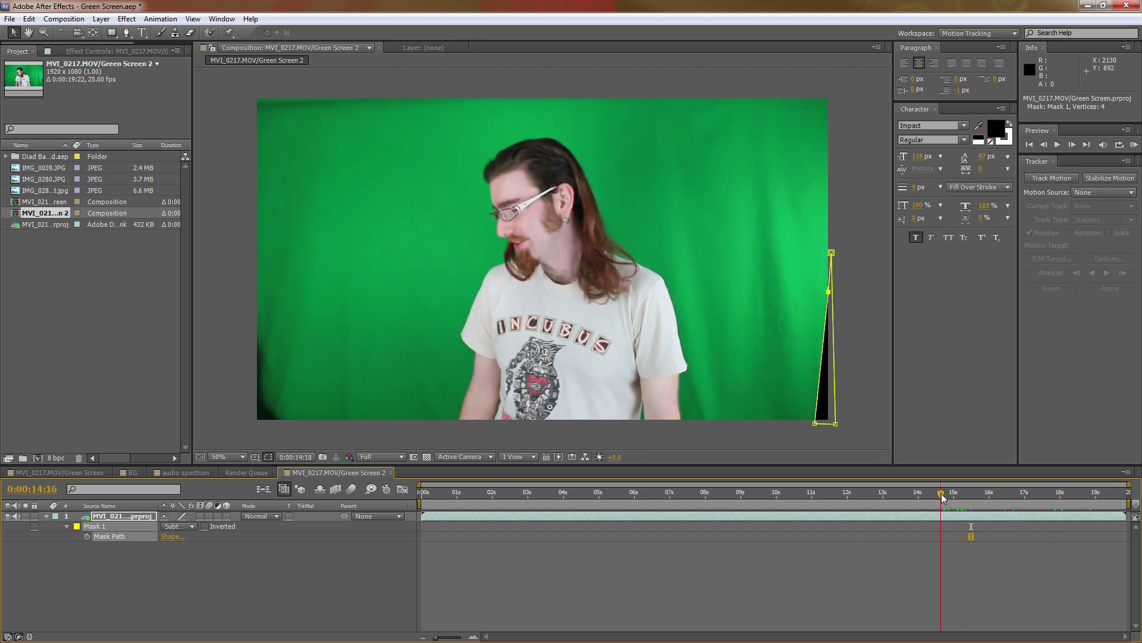
Draw a second four-point mask over the dark strip at the bottom-left corner.
left_click(910, 492)
left_click_drag(898, 498, 982, 499)
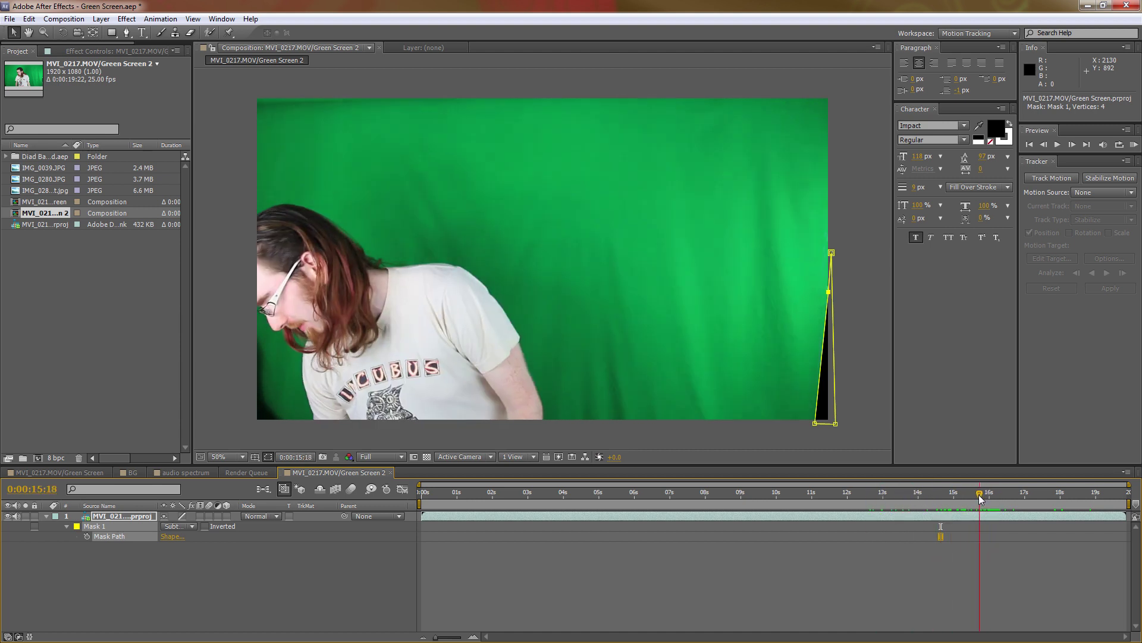
left_click(127, 33)
left_click(253, 331)
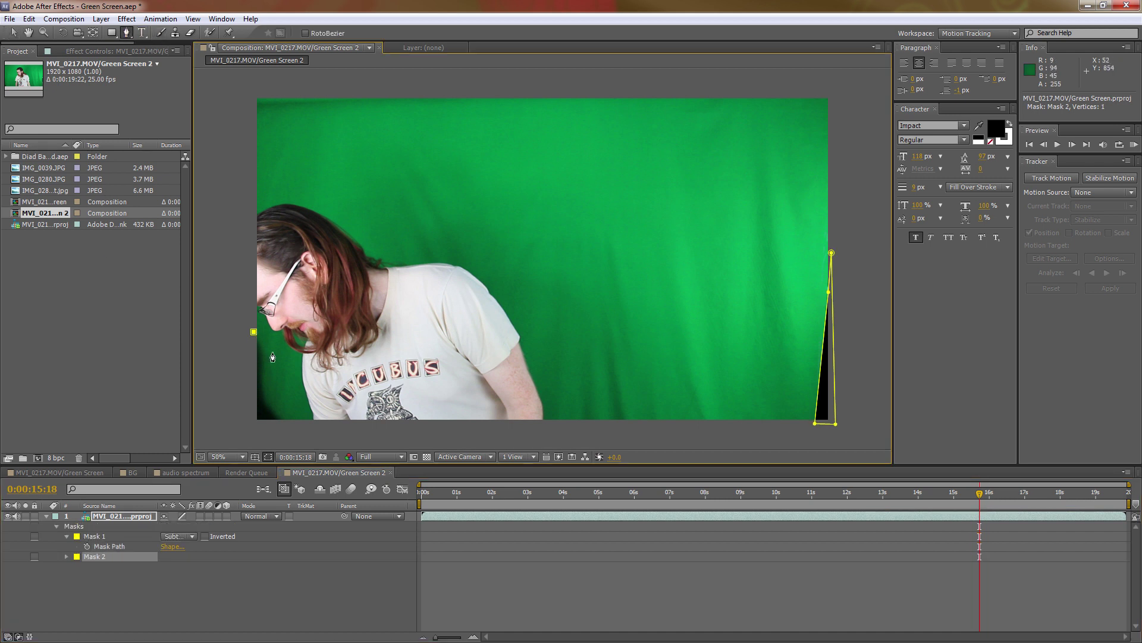
left_click(272, 351)
left_click(294, 424)
left_click(247, 427)
left_click(253, 332)
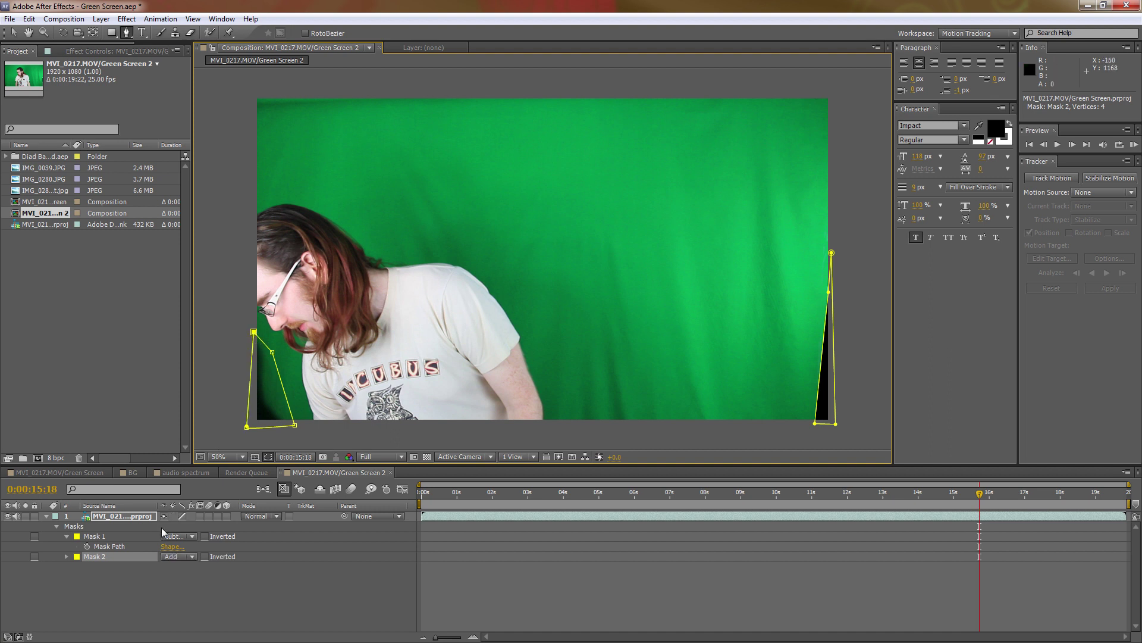
Set Mask 2 to Subtract and go to frame 0:00:03:23.
left_click(182, 557)
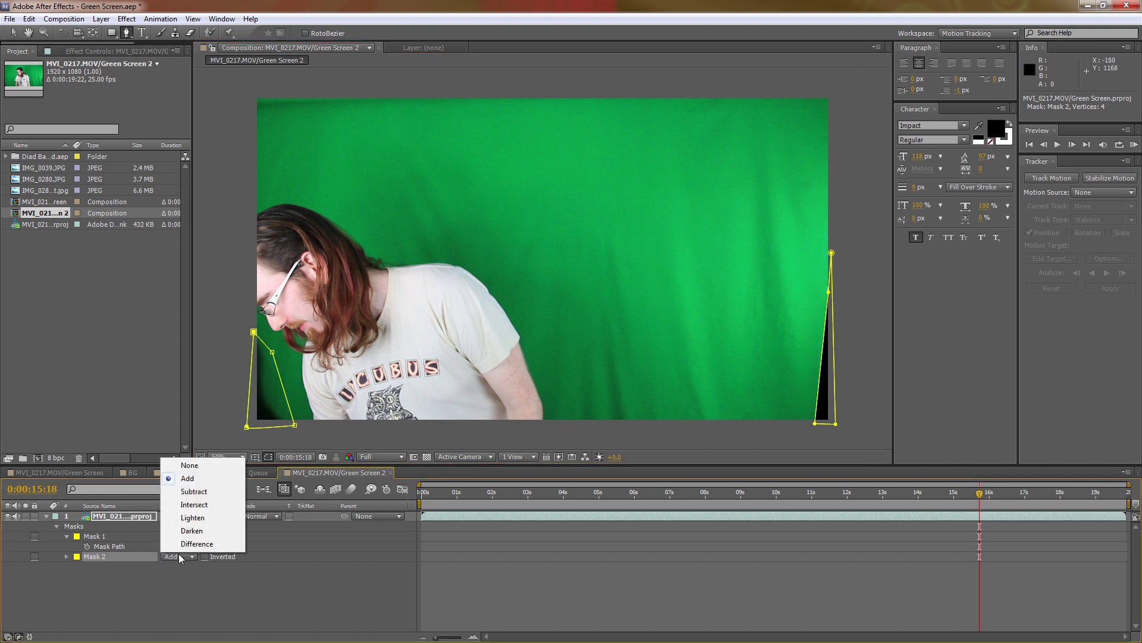
left_click(203, 489)
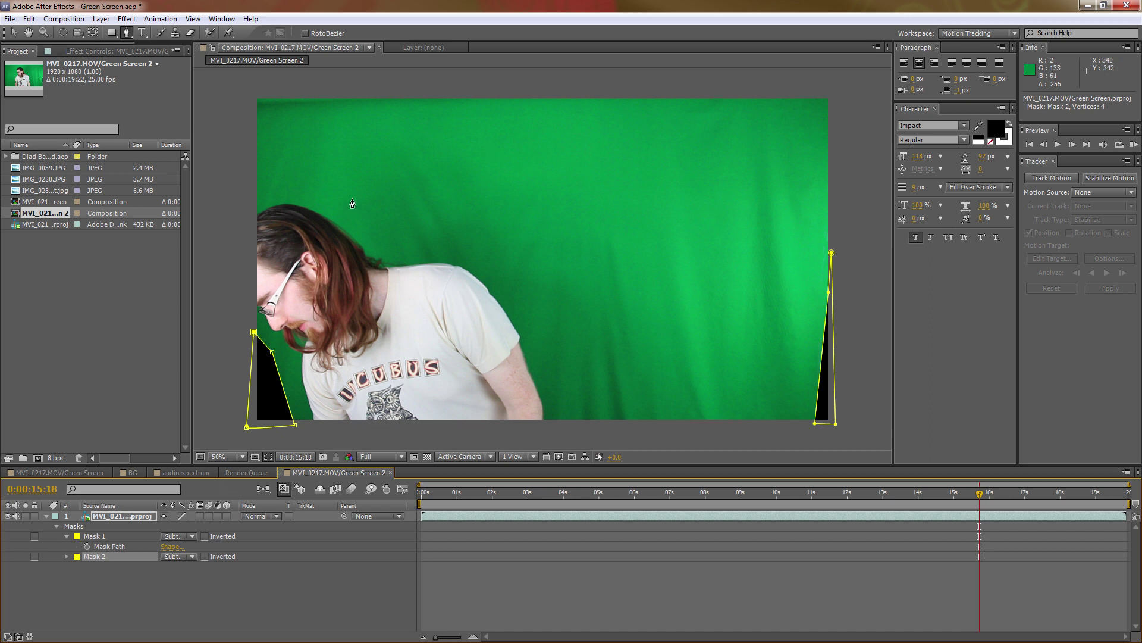
left_click(562, 502)
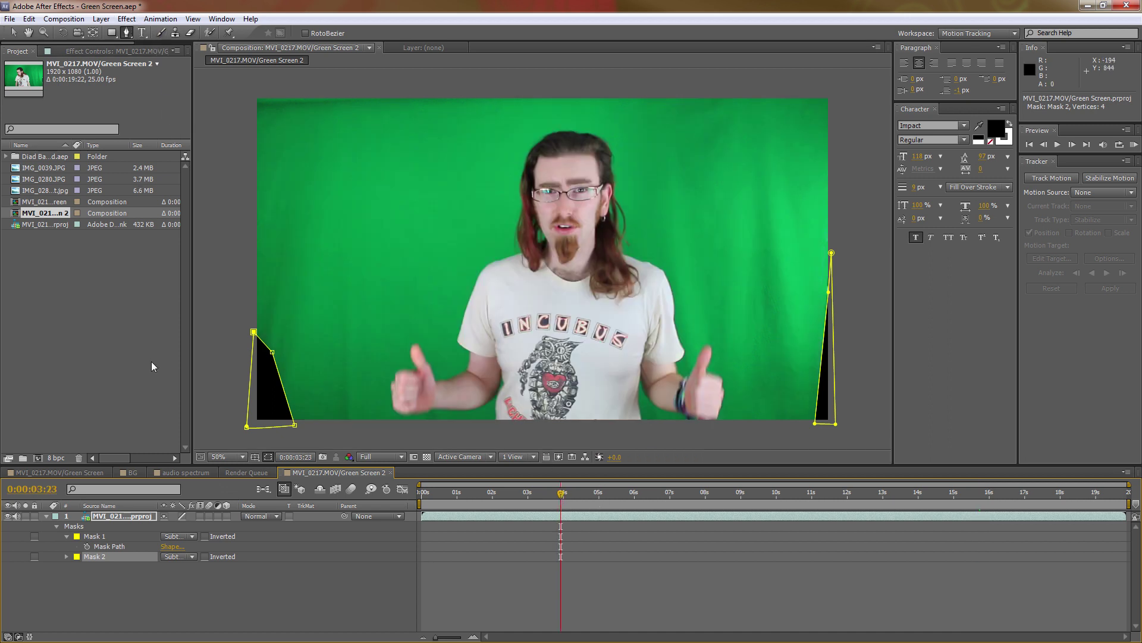
Apply Keylight (1.2) to the presenter layer and sample the green backdrop as Screen Colour.
left_click(133, 518)
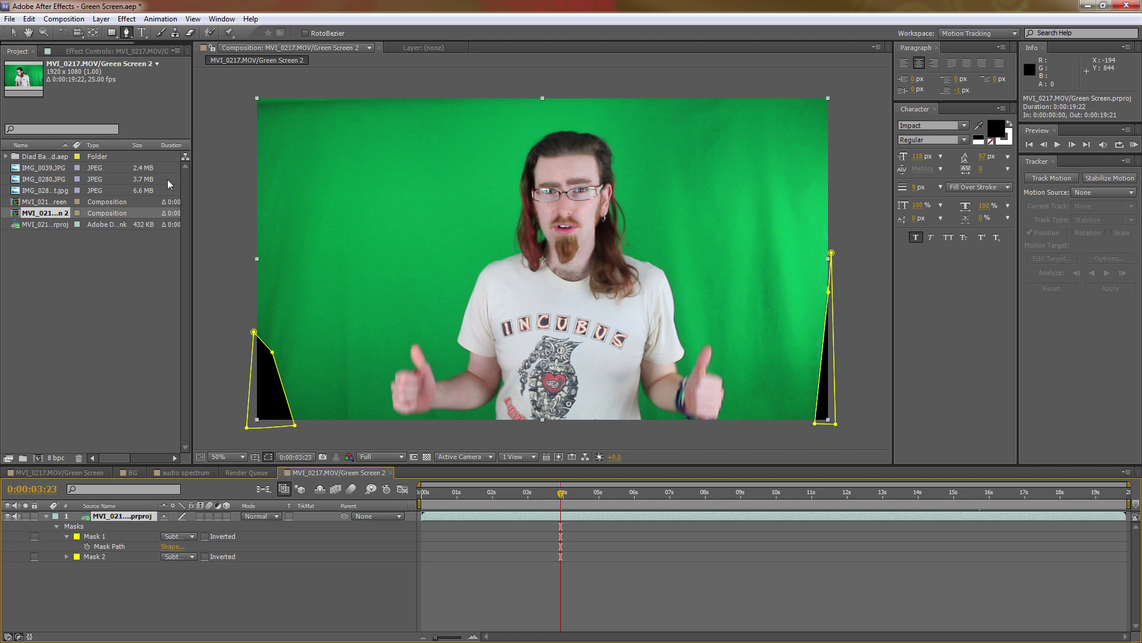
left_click(133, 20)
mouse_move(178, 200)
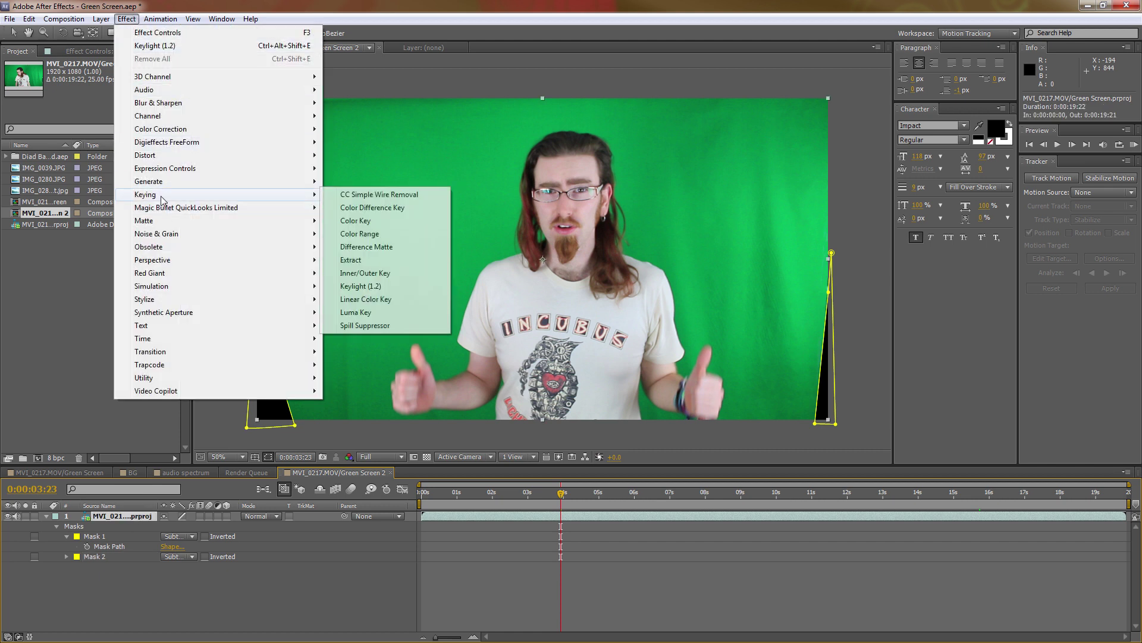
left_click(394, 287)
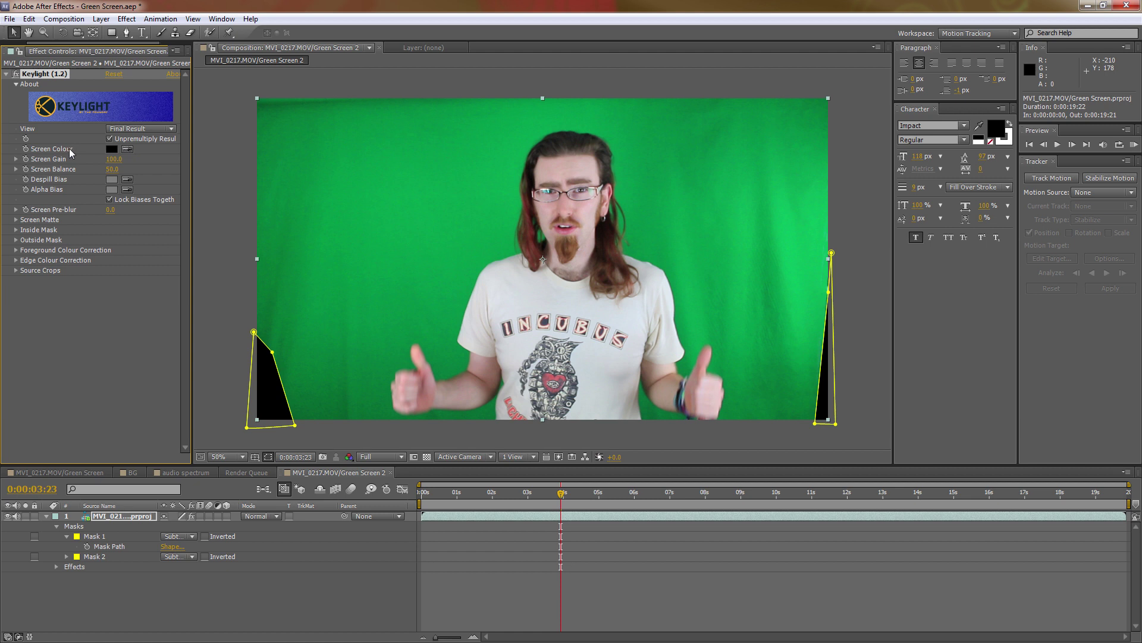
left_click(127, 149)
left_click(763, 300)
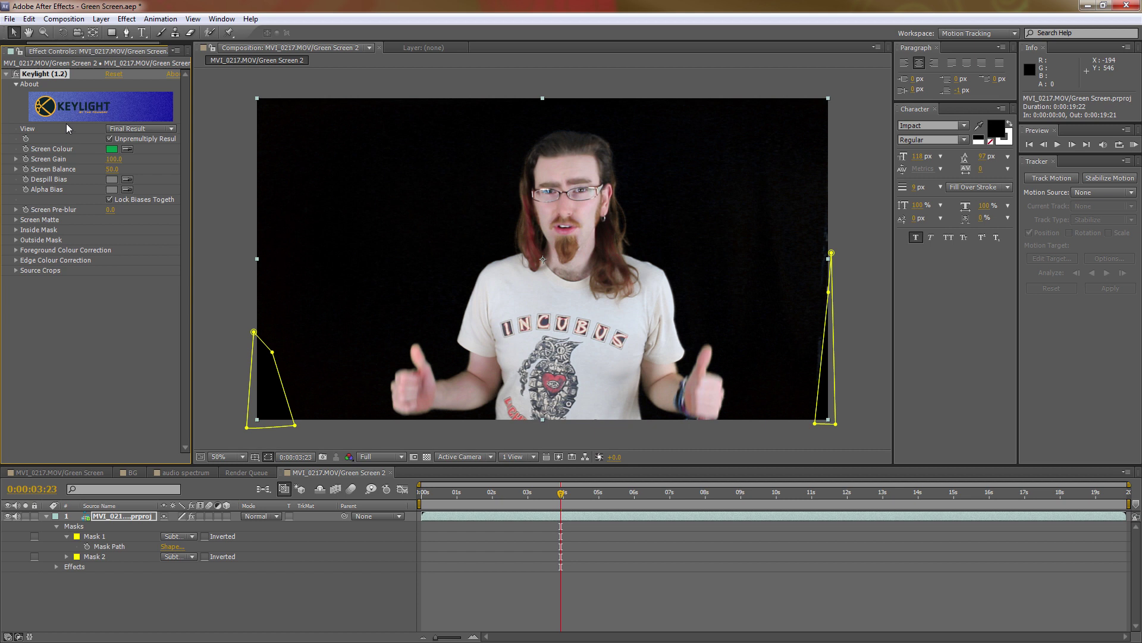
Set Keylight's View to Combined Matte.
left_click(167, 129)
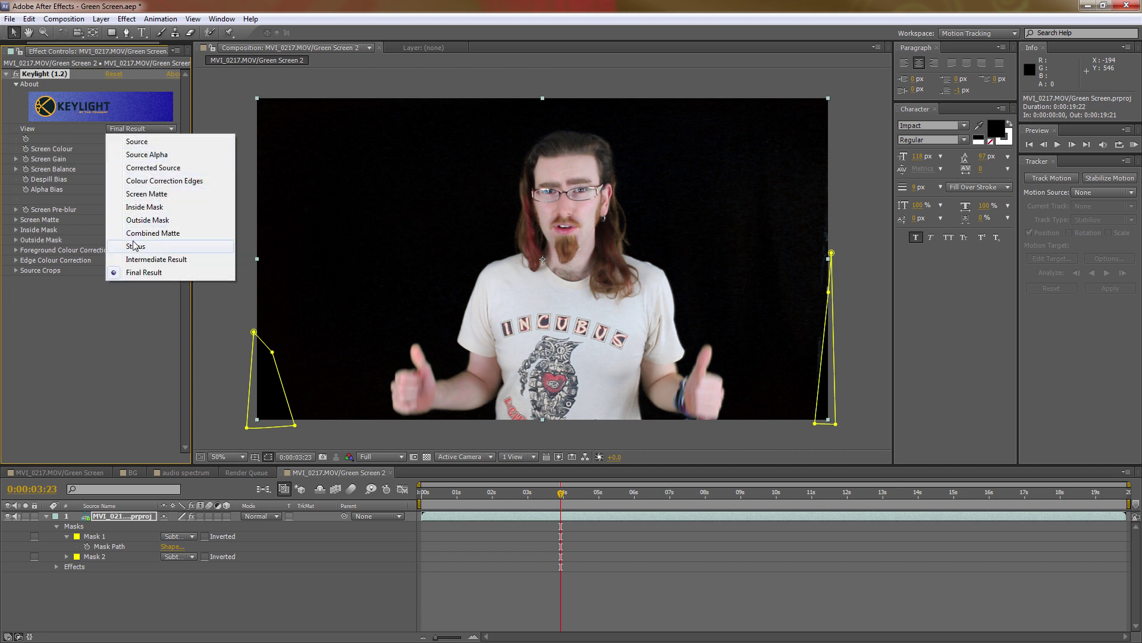
left_click(156, 234)
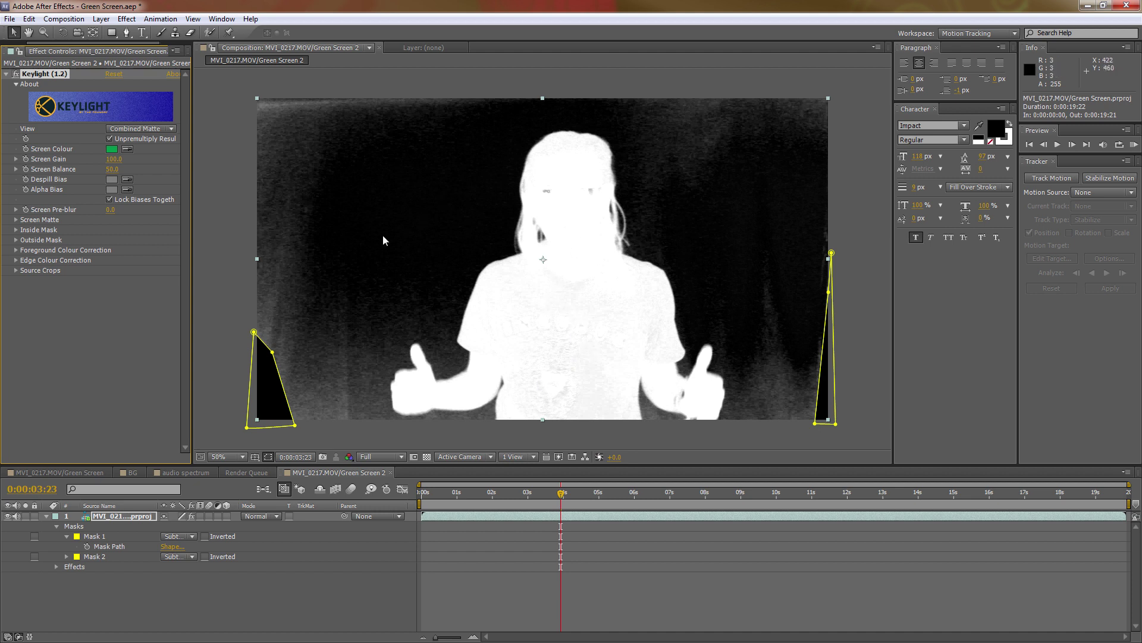
Change Keylight's Screen Colour to a lighter, less saturated green until the matte backdrop turns black.
left_click(112, 150)
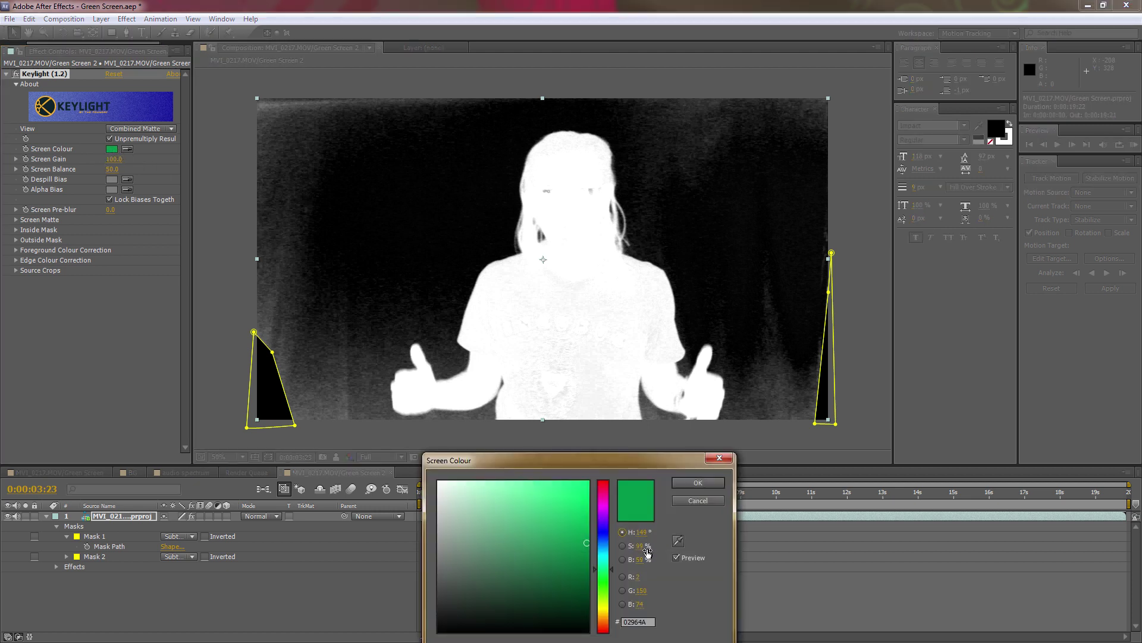
left_click_drag(620, 461, 303, 270)
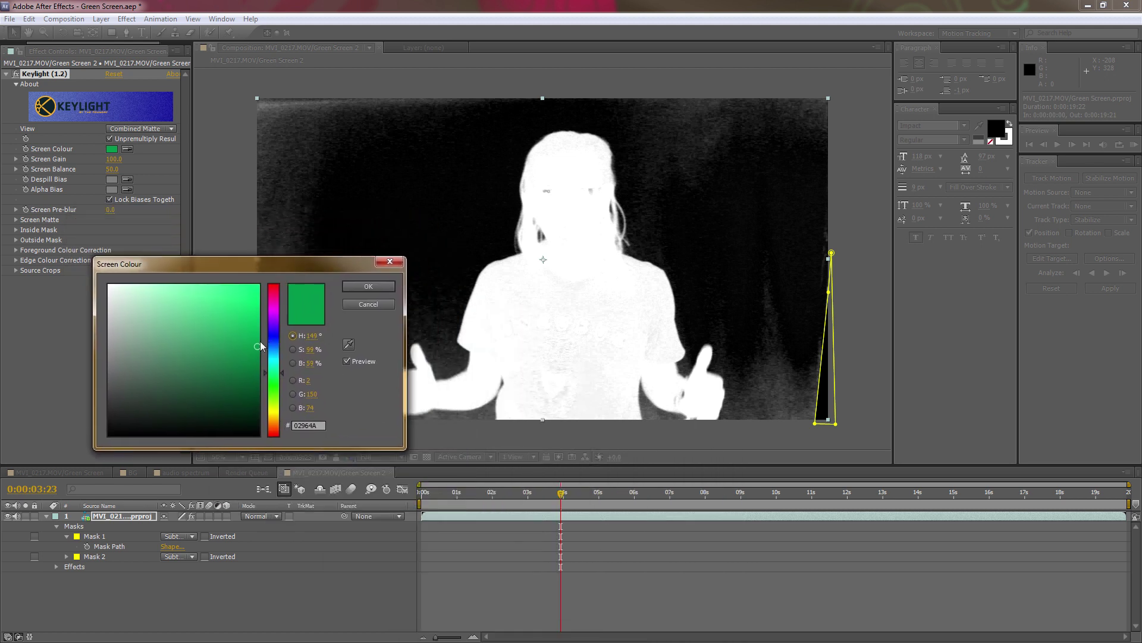
left_click_drag(251, 344, 191, 350)
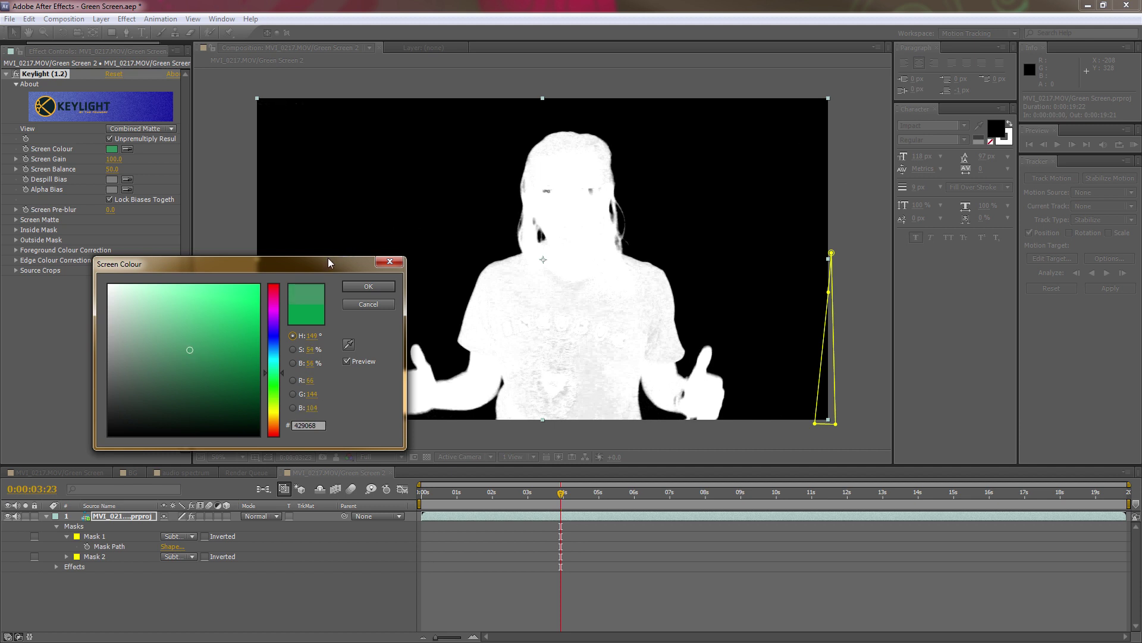
left_click_drag(328, 262, 810, 246)
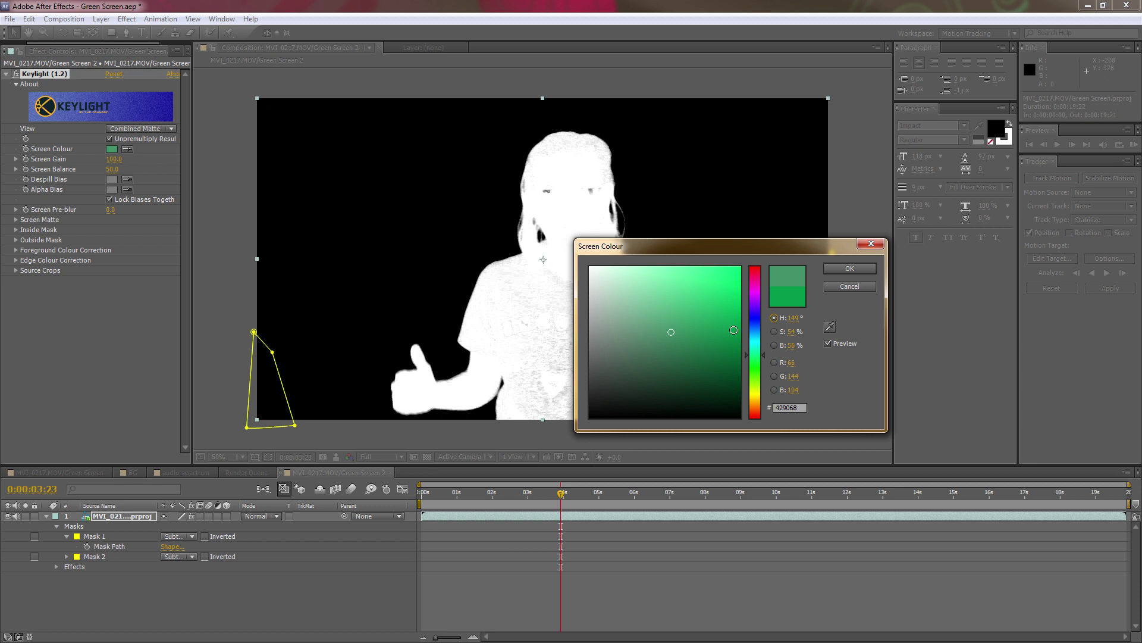
left_click_drag(747, 246, 788, 224)
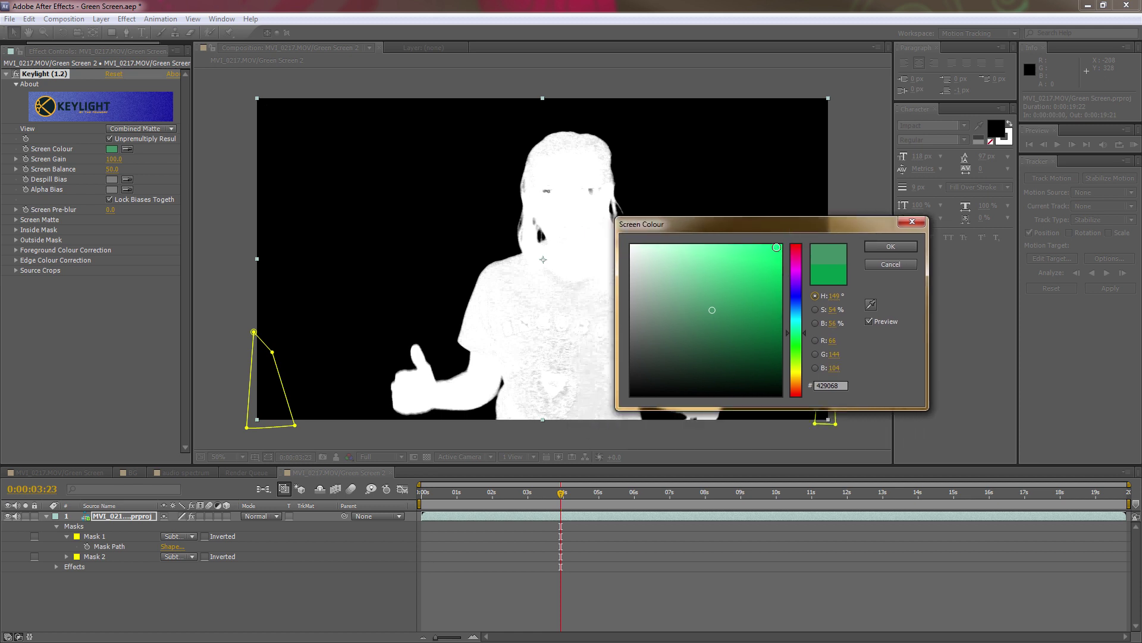
left_click(710, 300)
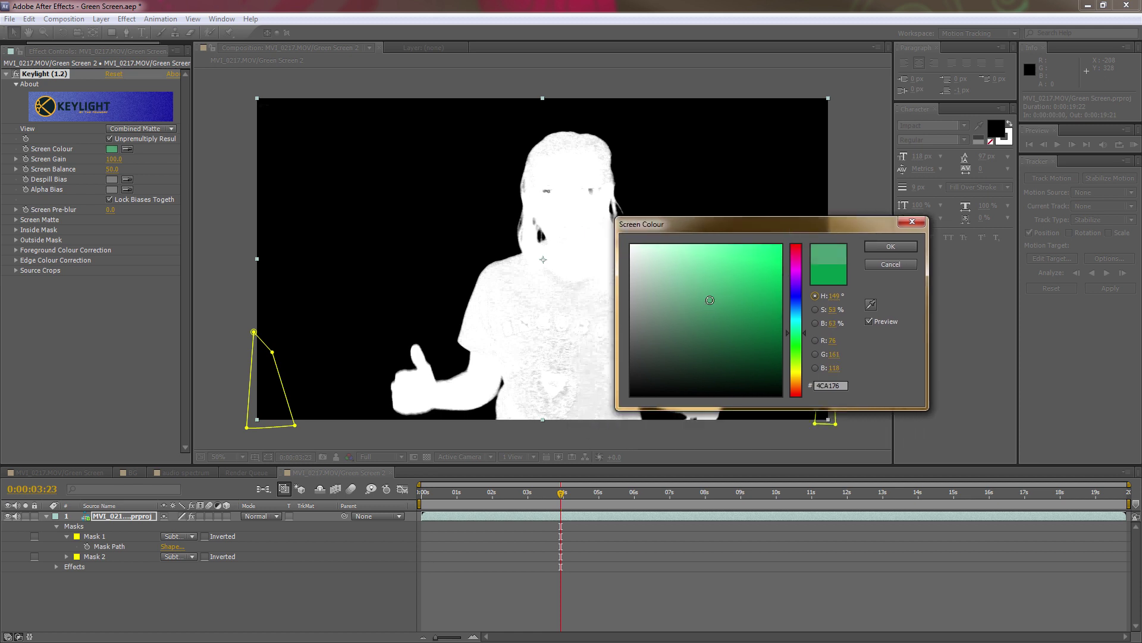
left_click(709, 312)
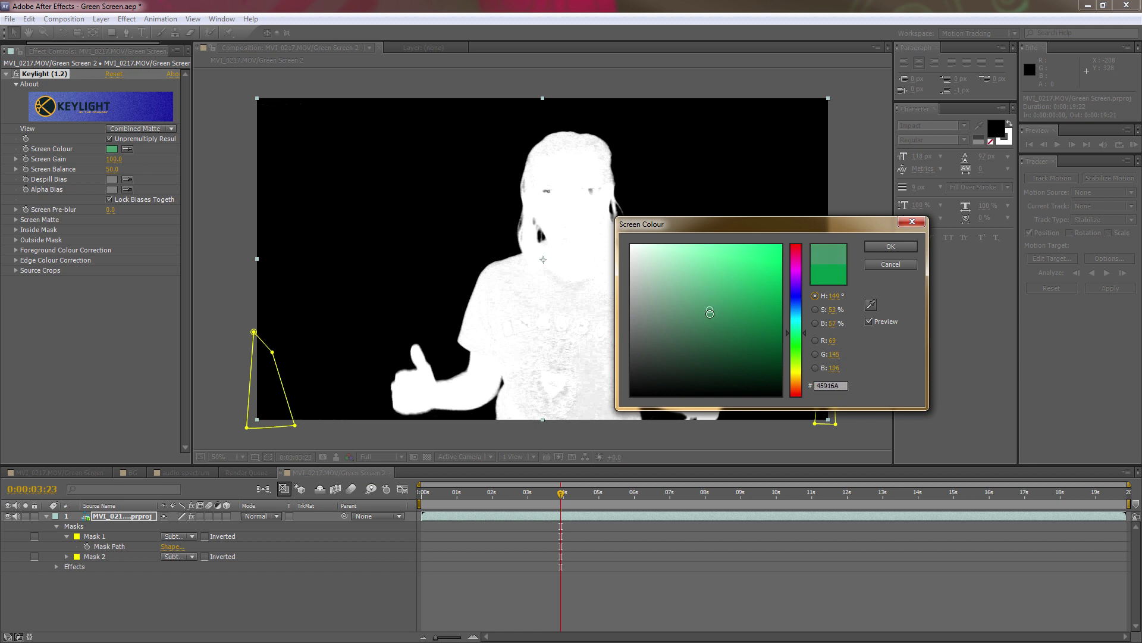
left_click(709, 270)
left_click(708, 292)
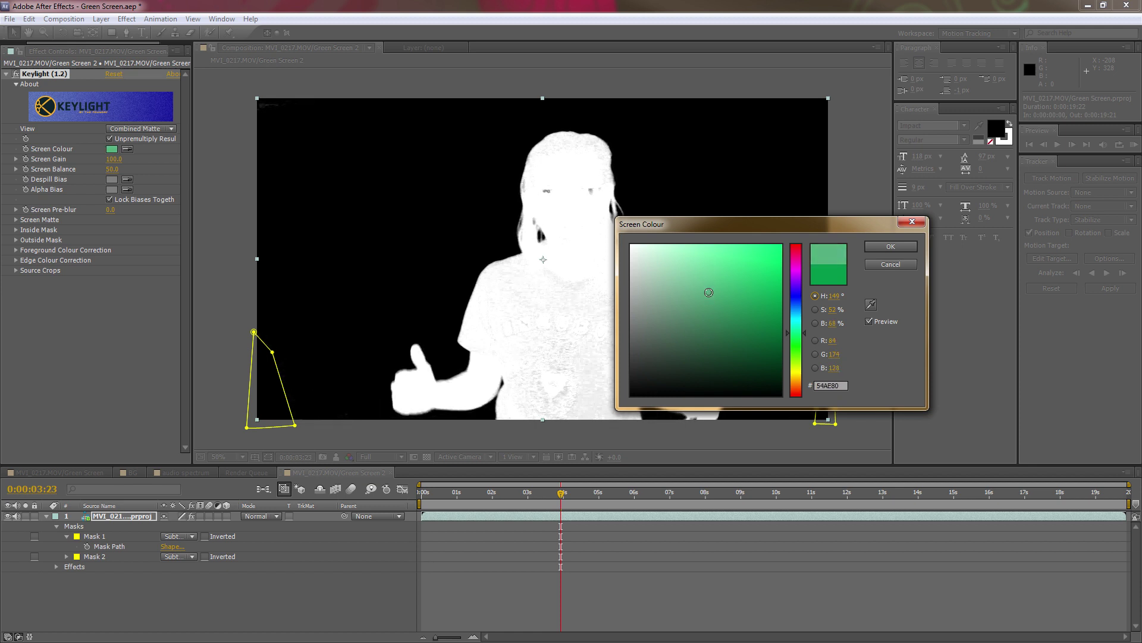
left_click(716, 293)
left_click_drag(716, 293, 710, 299)
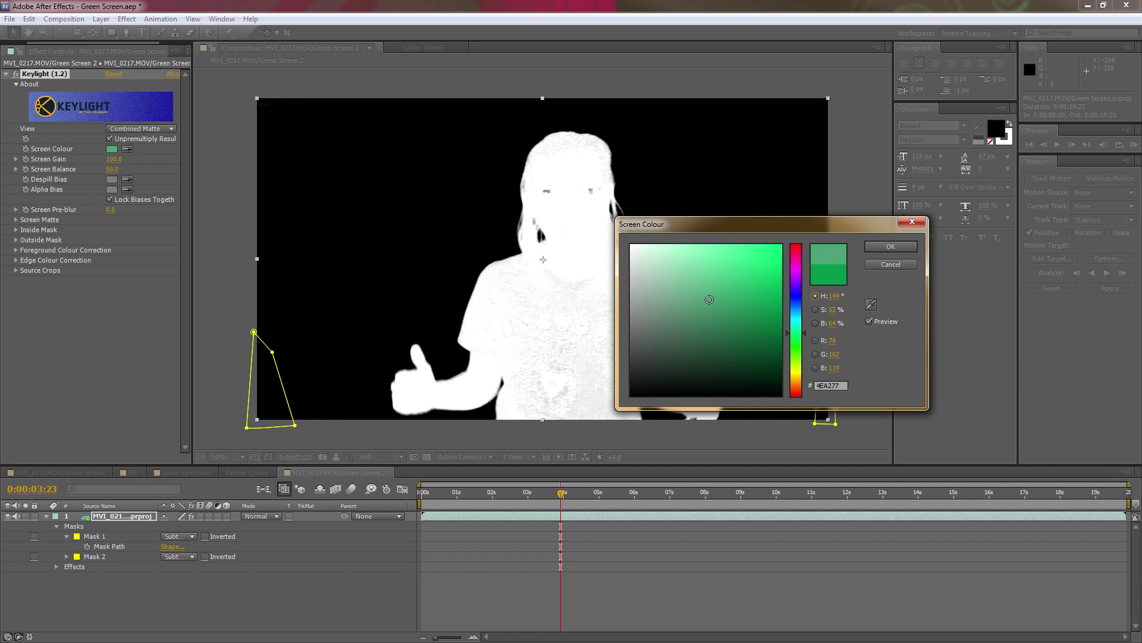
left_click_drag(732, 222, 899, 144)
left_click(993, 164)
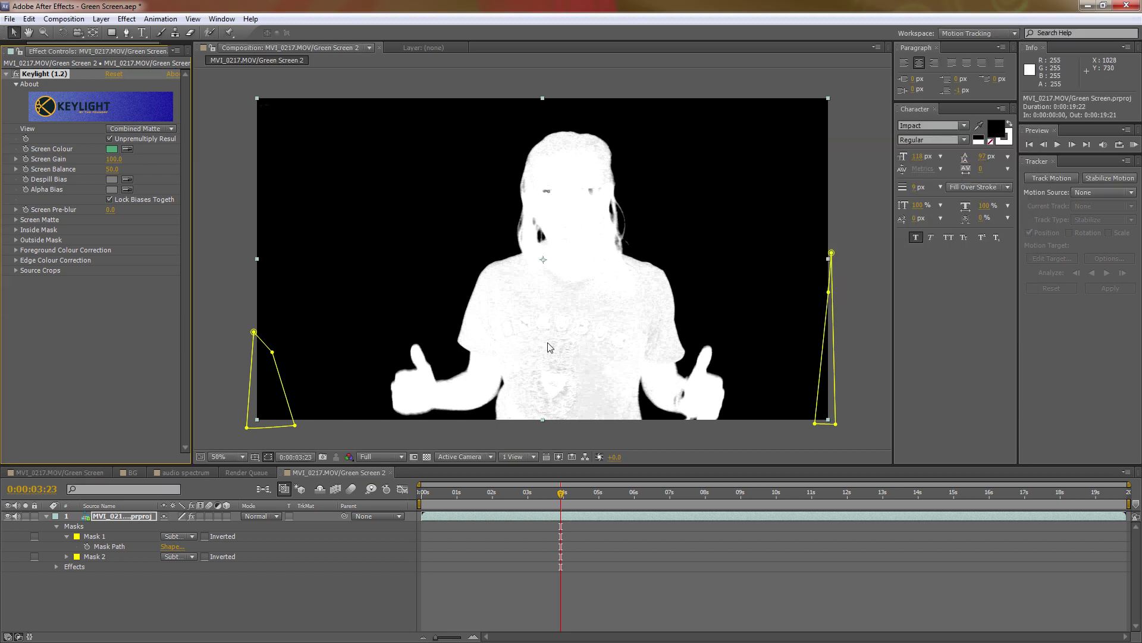
In Screen Matte, set Clip Black to 5.0, tweak Screen Despot Black, and raise Clip White to about 56.
left_click(16, 220)
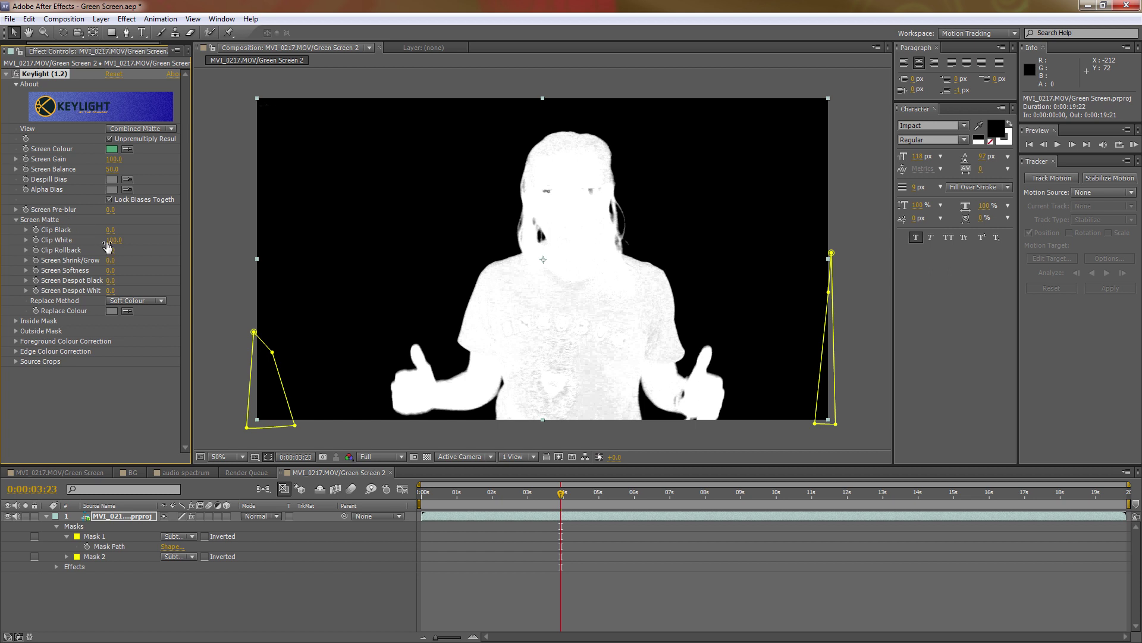
left_click_drag(111, 240, 79, 249)
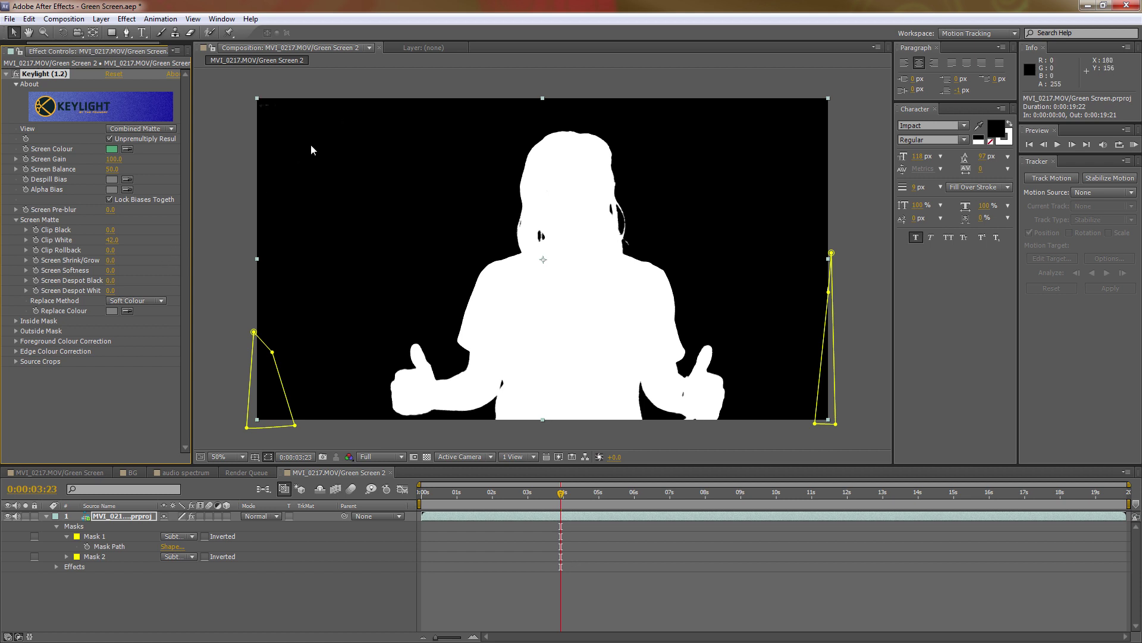
left_click_drag(110, 230, 112, 229)
left_click(126, 395)
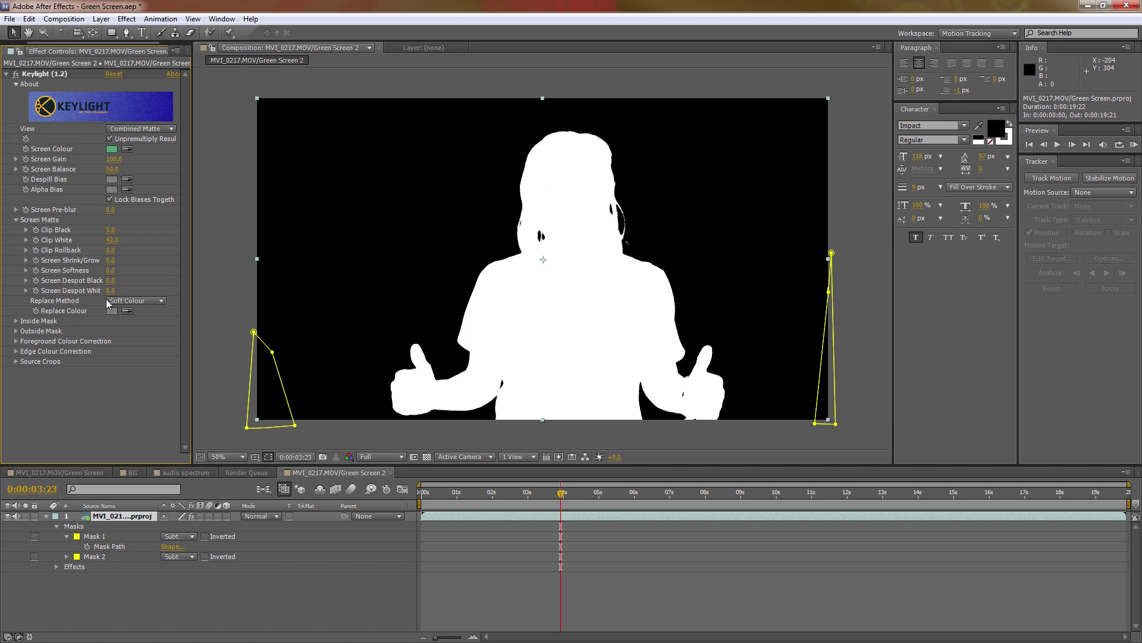
mouse_move(110, 280)
left_mouse_down()
mouse_move(126, 280)
mouse_move(107, 281)
left_mouse_up()
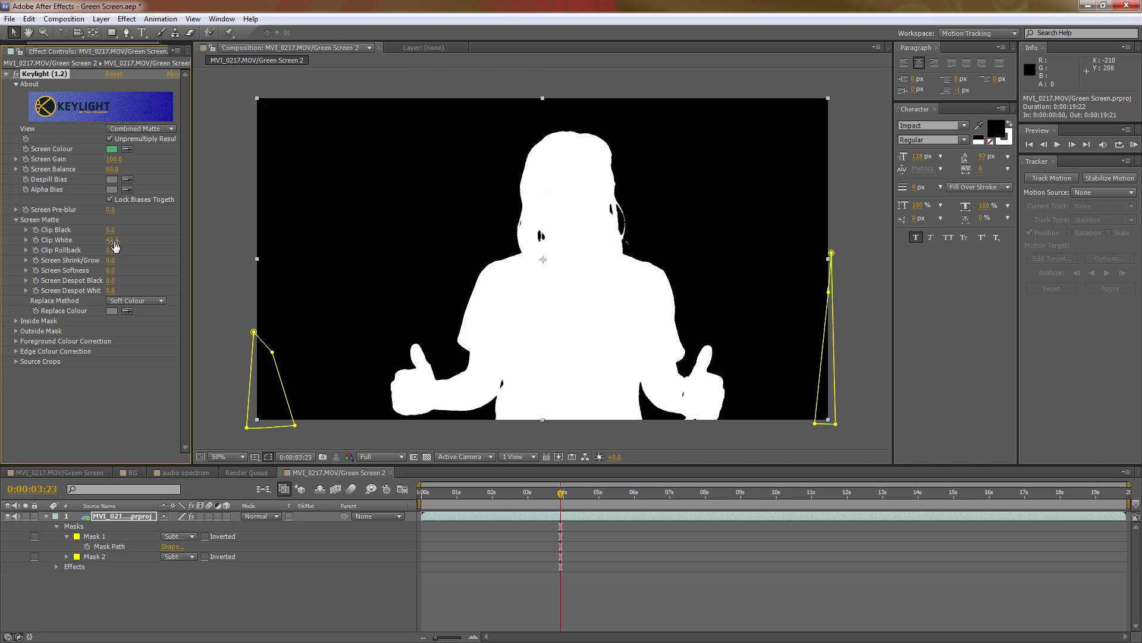
left_click_drag(115, 244, 119, 241)
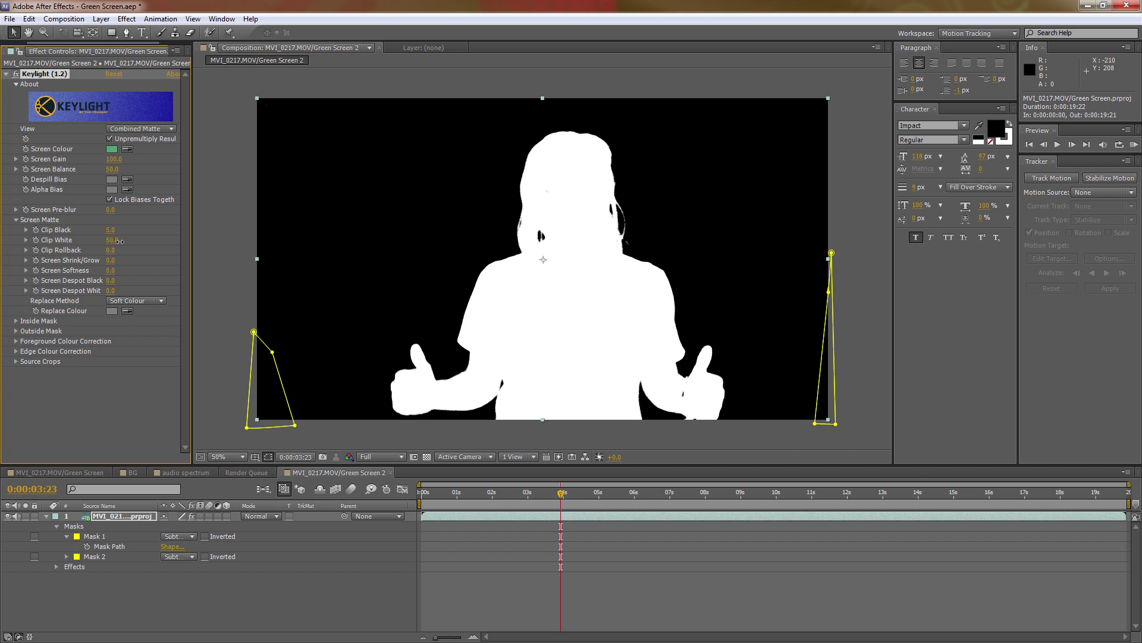
Test a higher Clip Black, restore it to 5.0, and raise Screen Softness to 3.0.
left_click(230, 245)
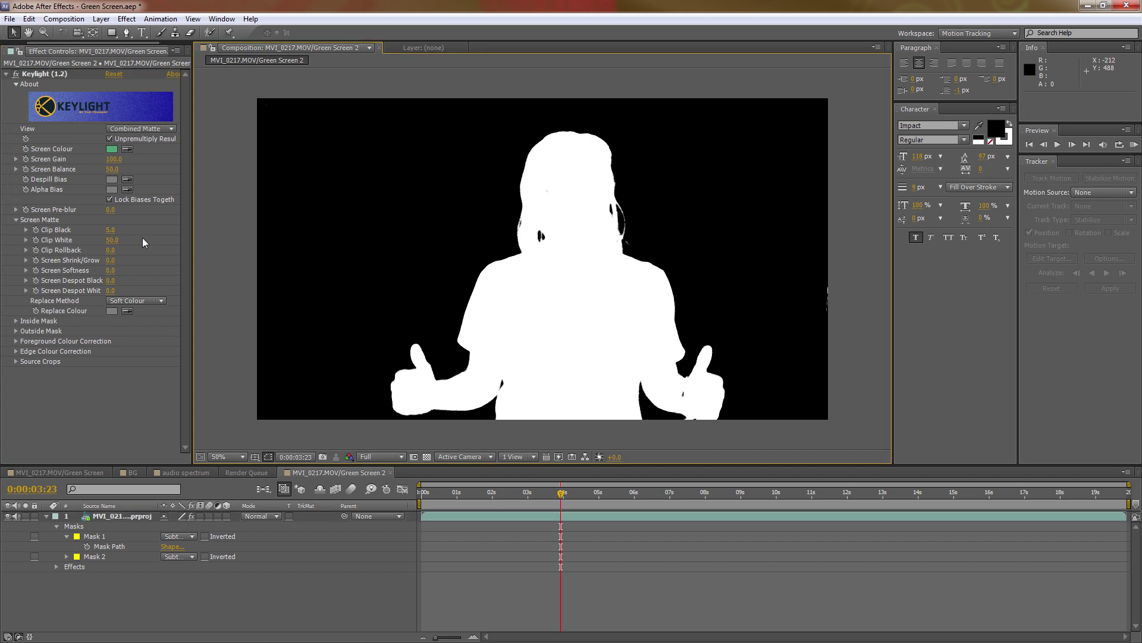
left_click_drag(111, 230, 148, 232)
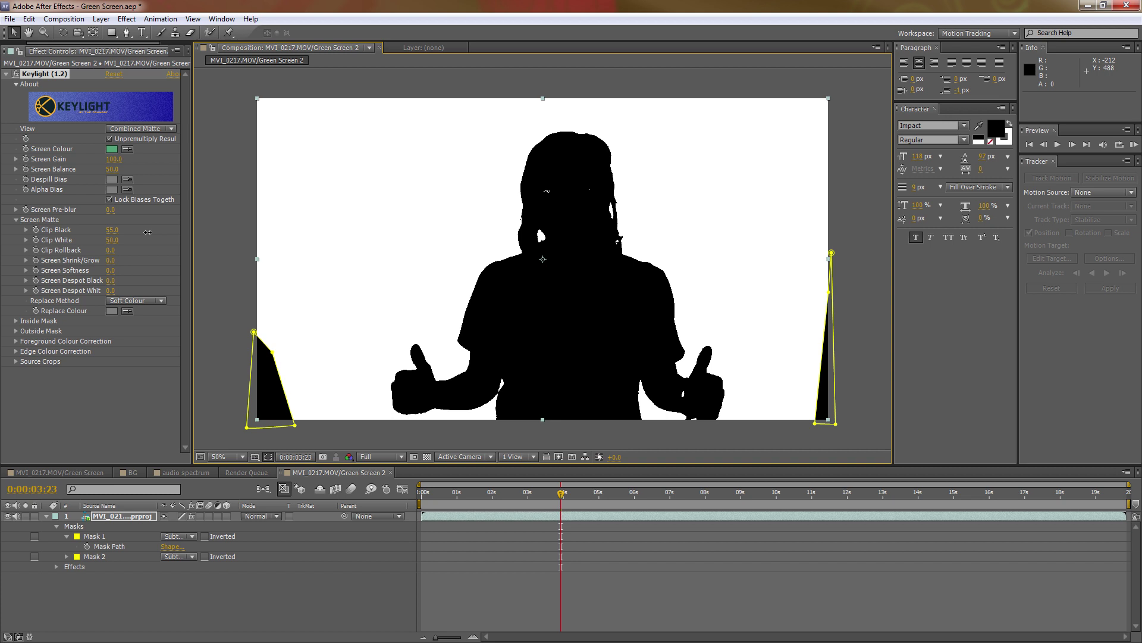
left_click(111, 229)
type("2")
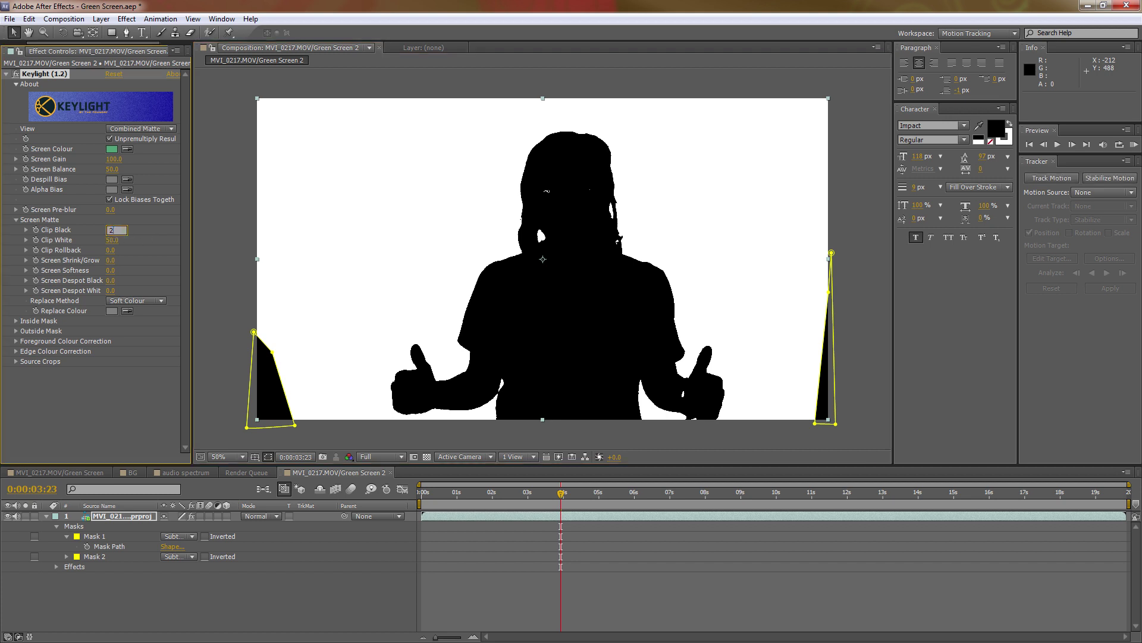
key("Return")
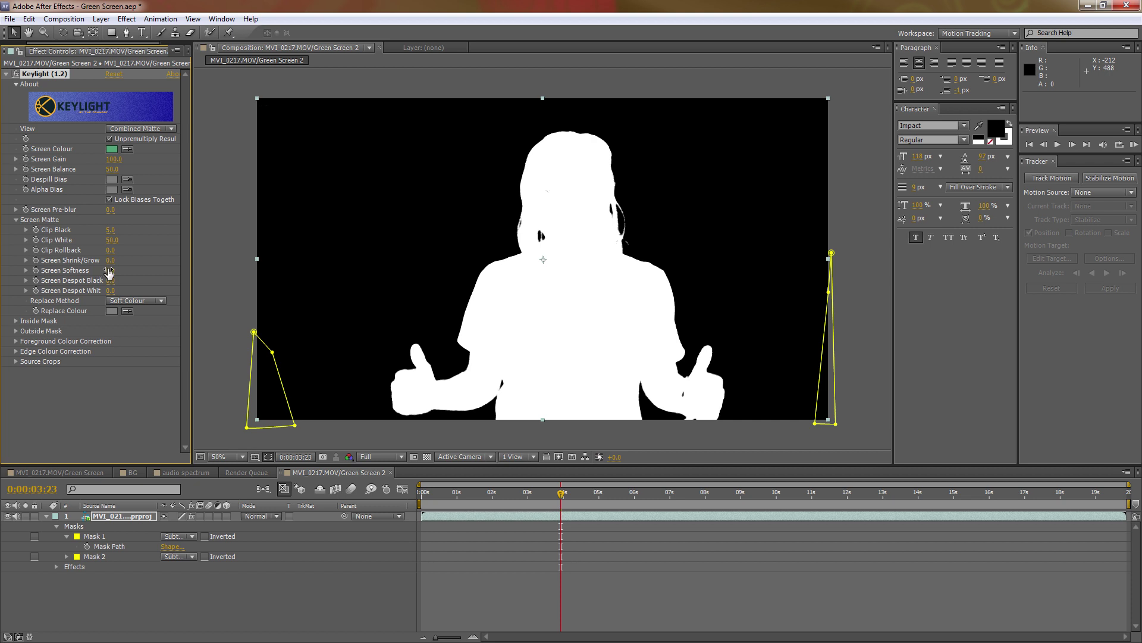
left_click_drag(114, 272, 132, 272)
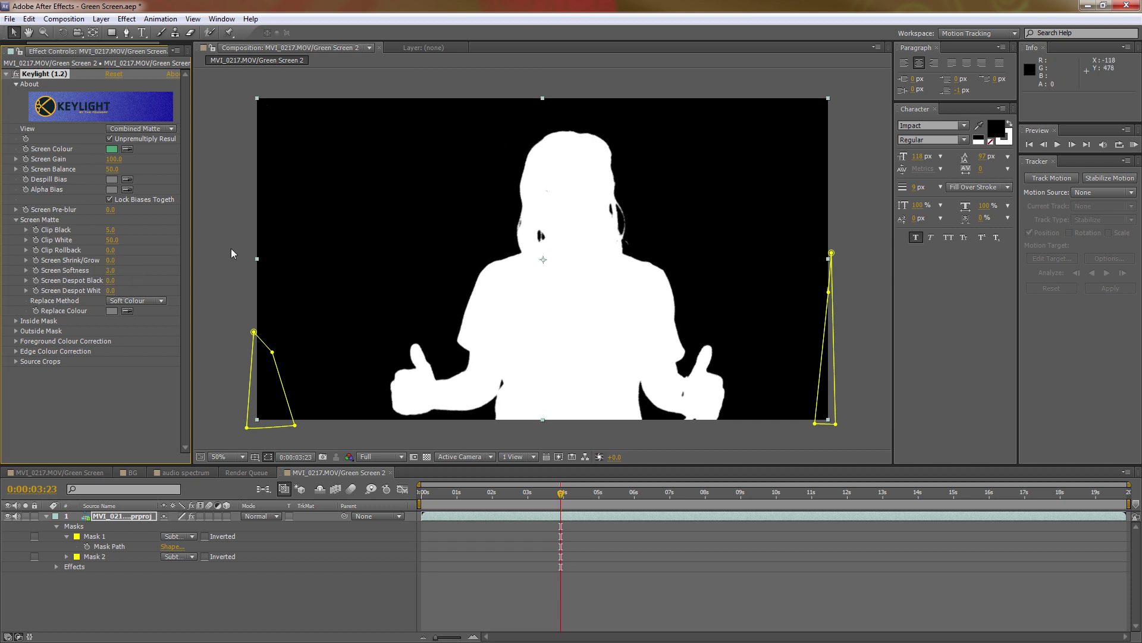
Switch Keylight's View to Final Result and collapse the footage layer's mask properties.
left_click(170, 128)
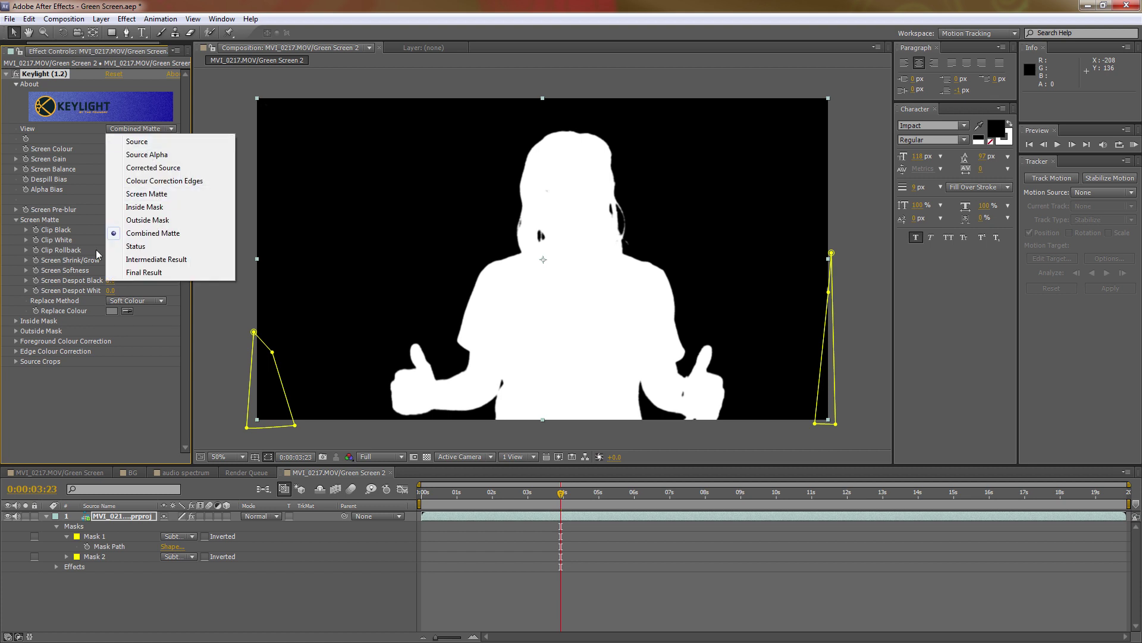
left_click(141, 273)
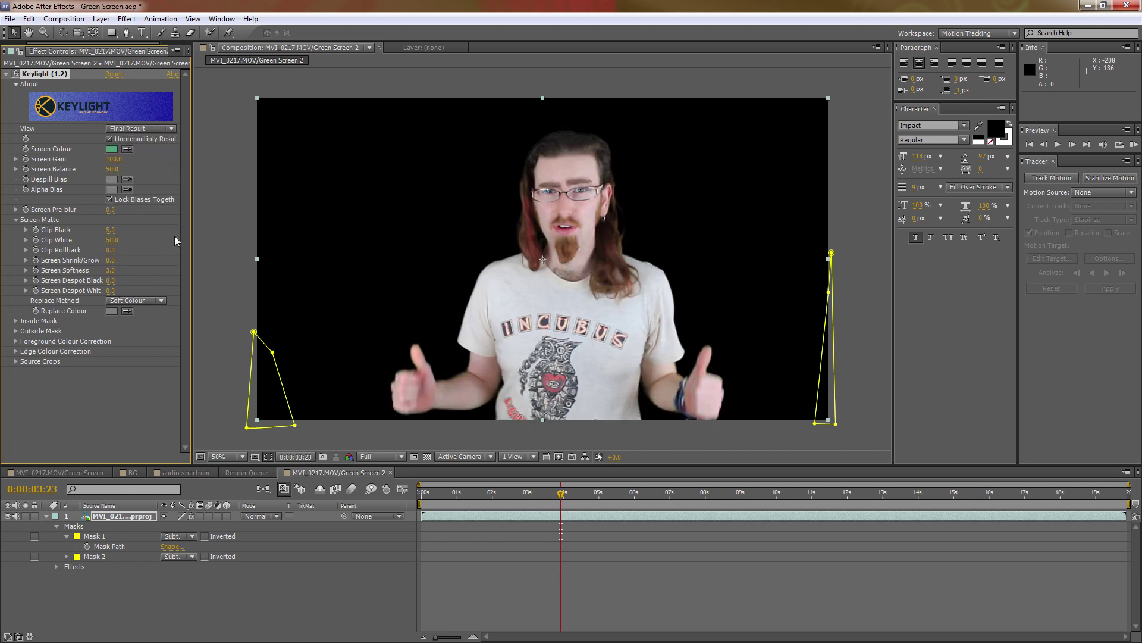
left_click(213, 239)
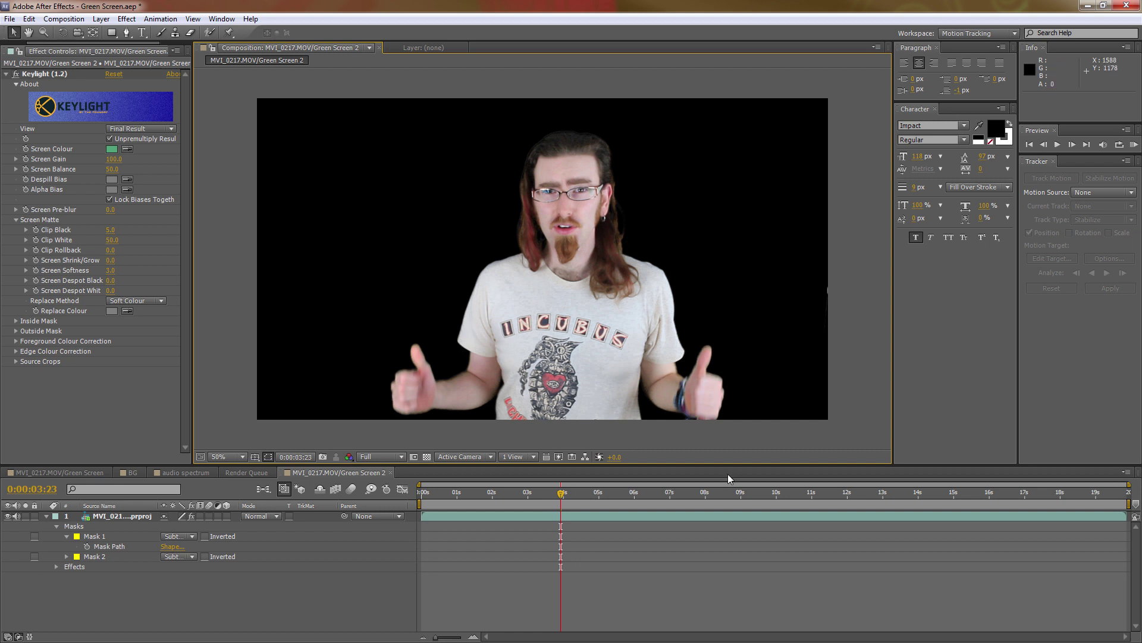
left_click(45, 519)
left_click(46, 516)
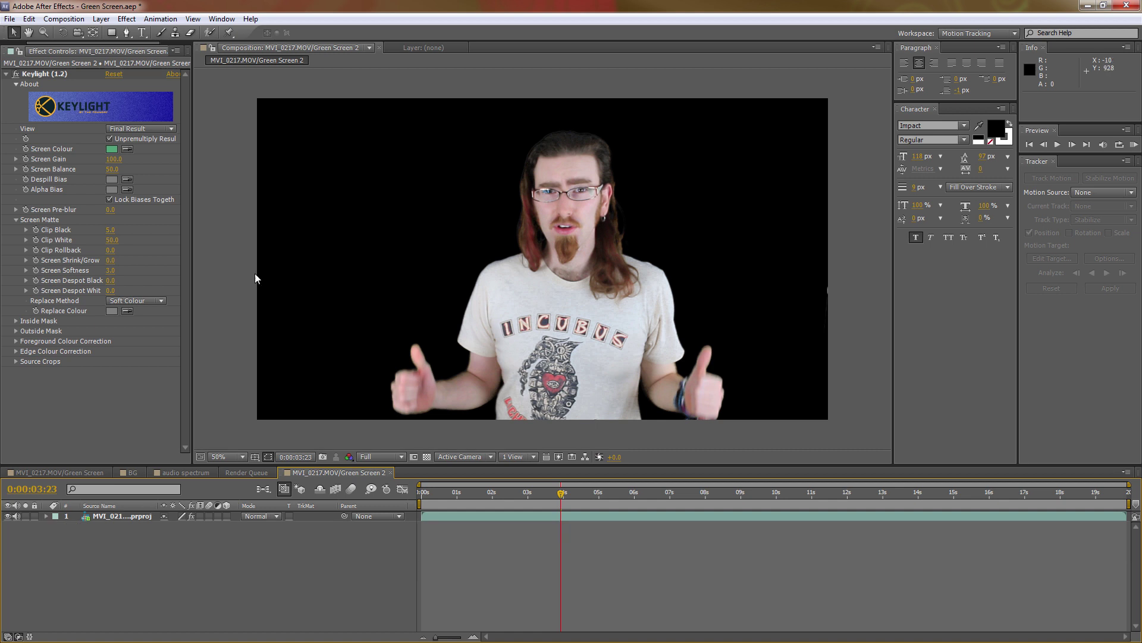
Create an orange solid layer and move it below the presenter footage.
left_click(101, 19)
mouse_move(116, 34)
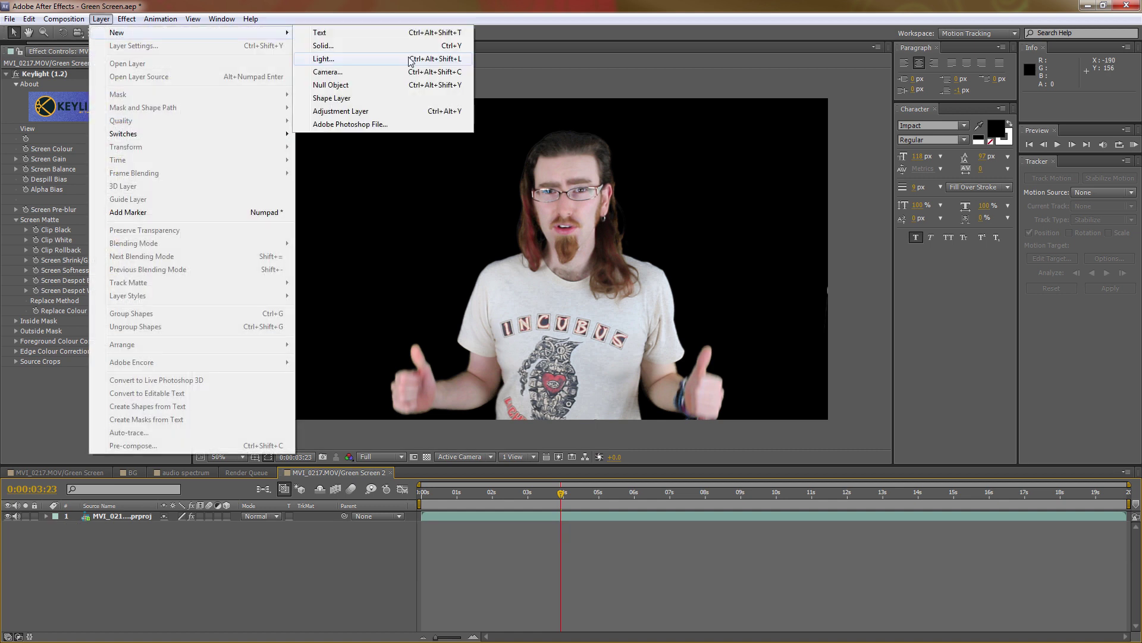
left_click(391, 46)
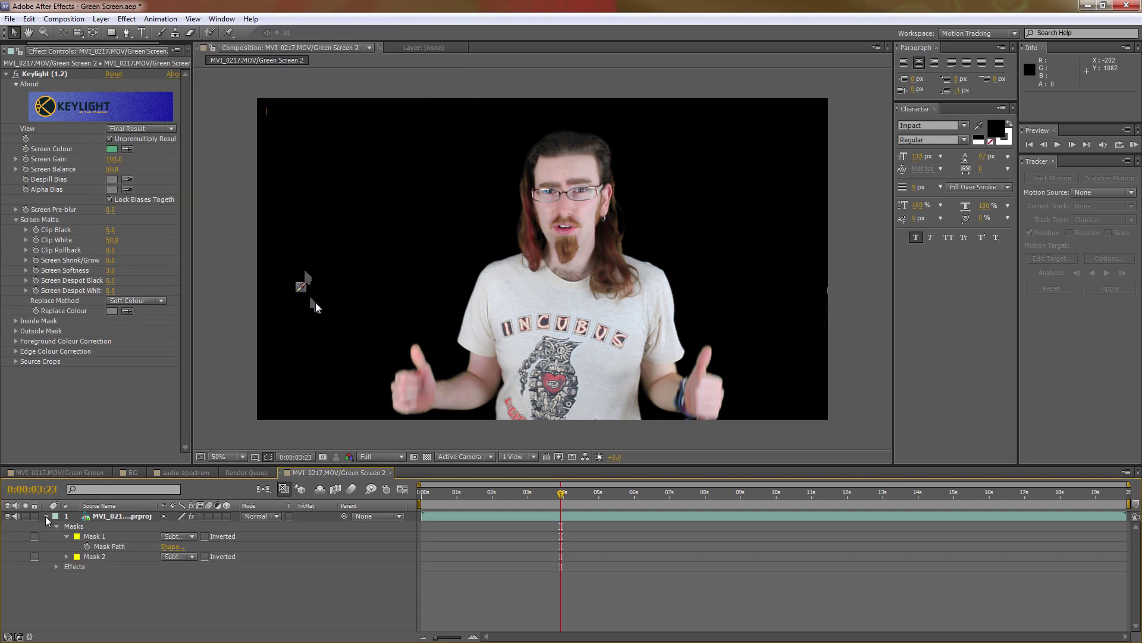
left_click(319, 321)
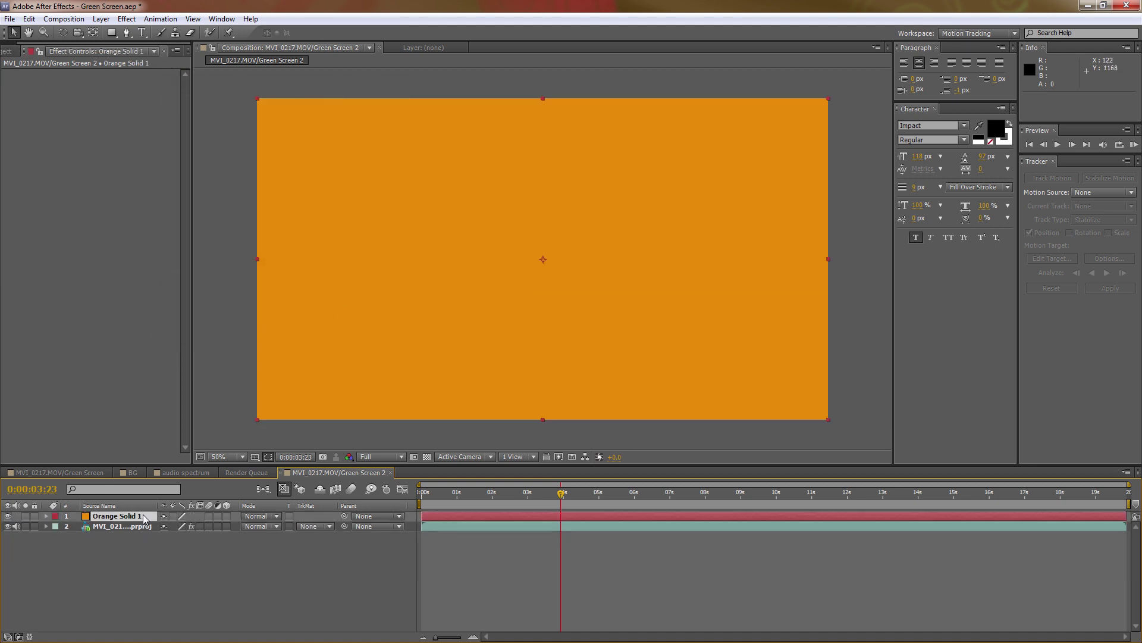
key("ctrl+shift+bracketleft")
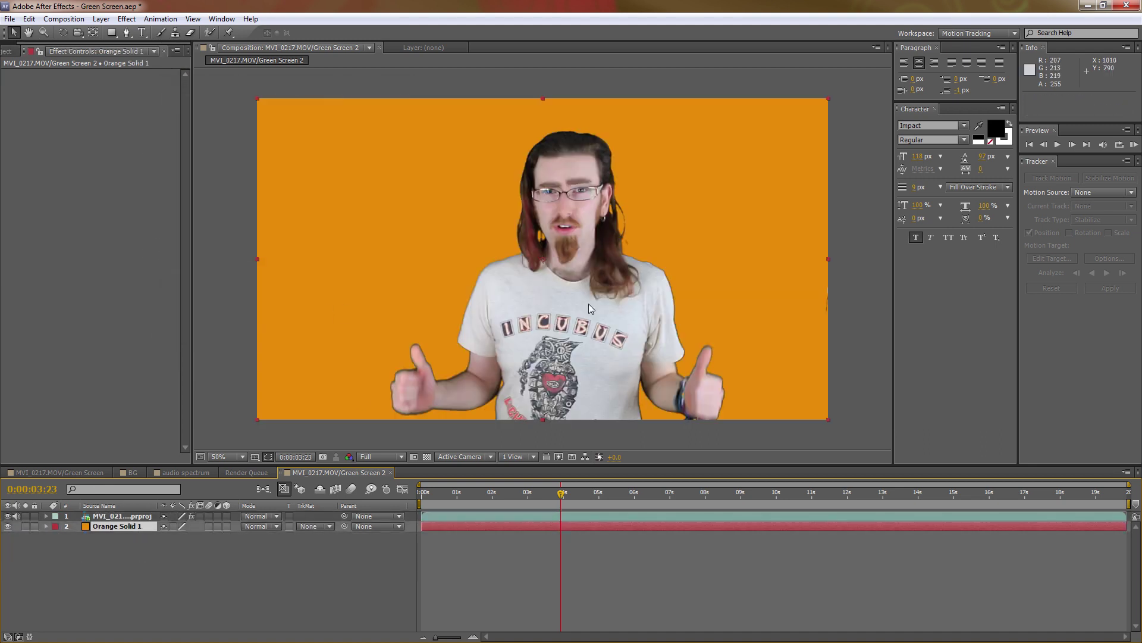
left_click(119, 516)
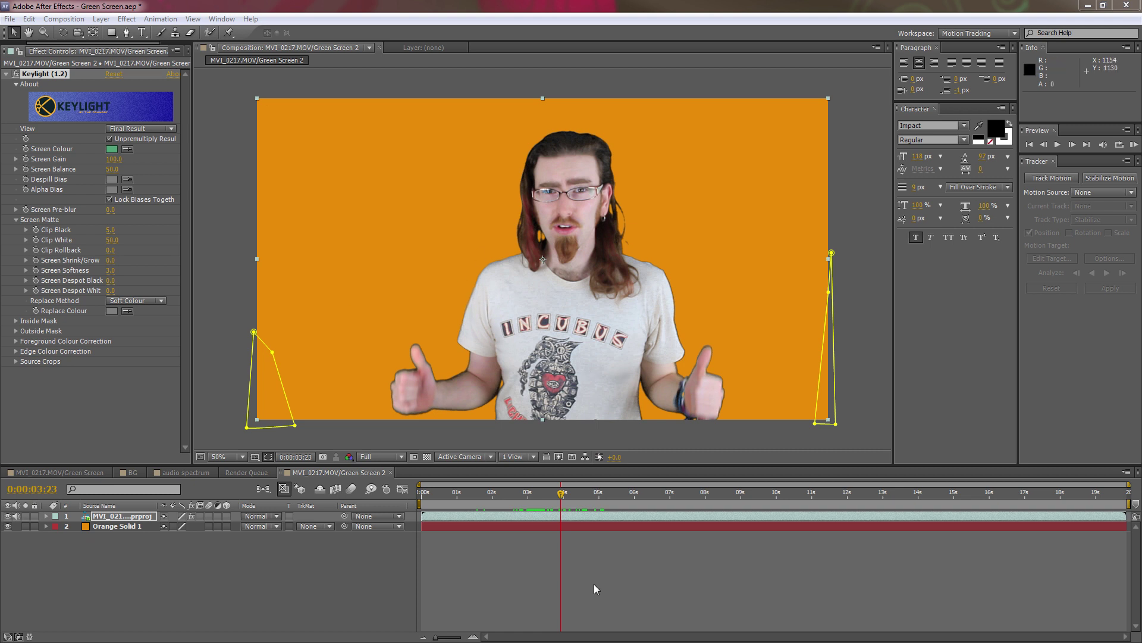
left_click_drag(562, 494, 542, 495)
key("space")
key("space")
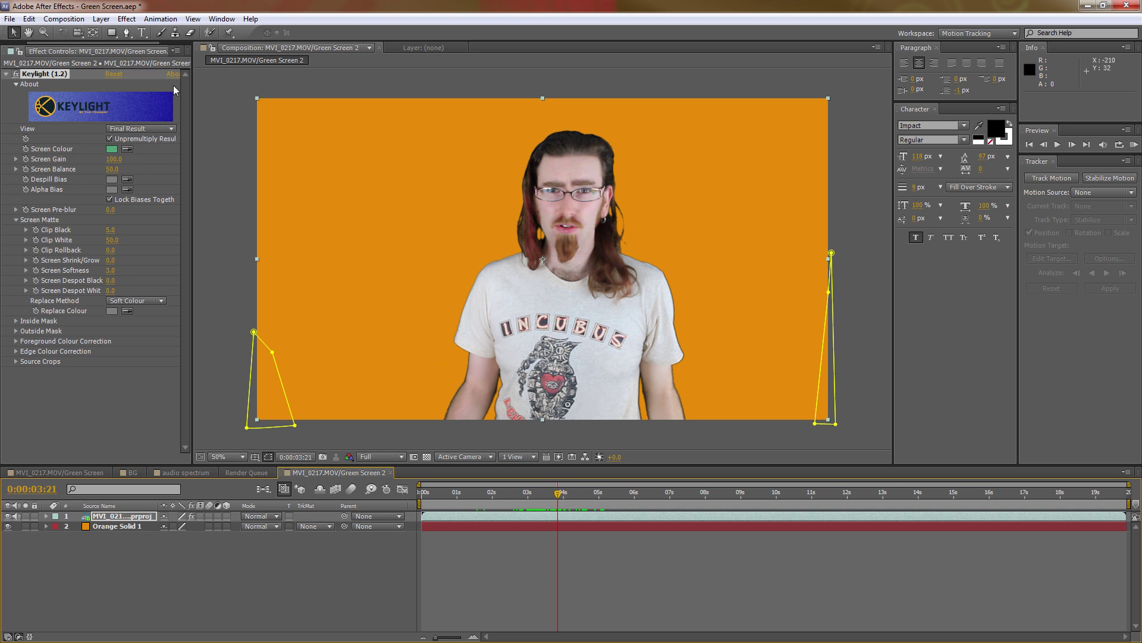
Add the IMG_0039.JPG sky photo to the timeline as a background.
key("ctrl+0")
left_click(37, 191)
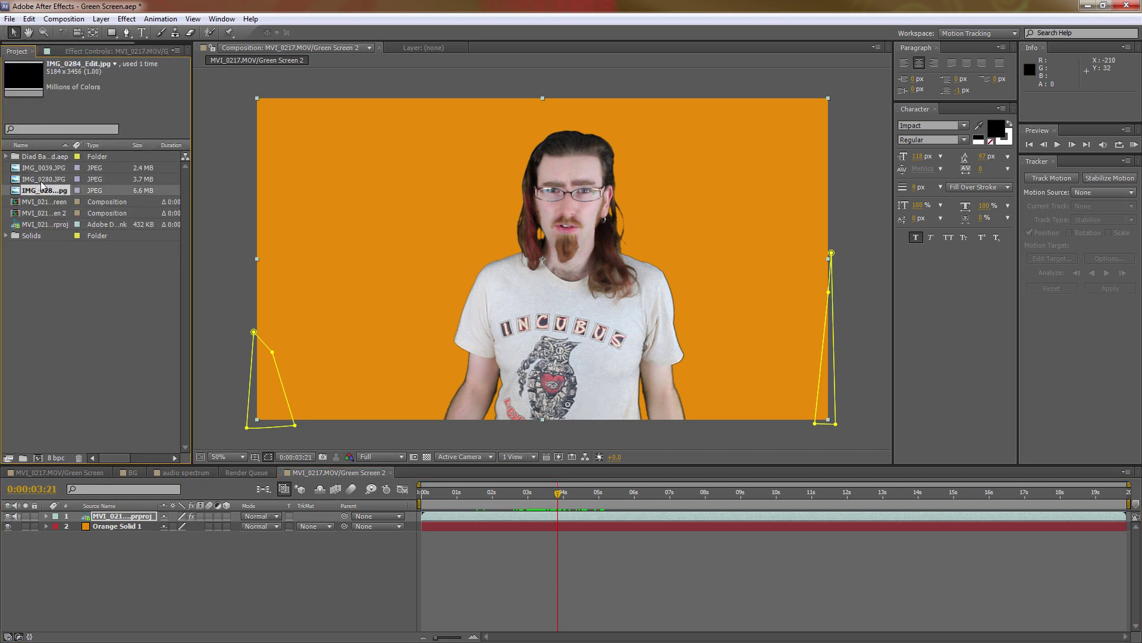
left_click(28, 167)
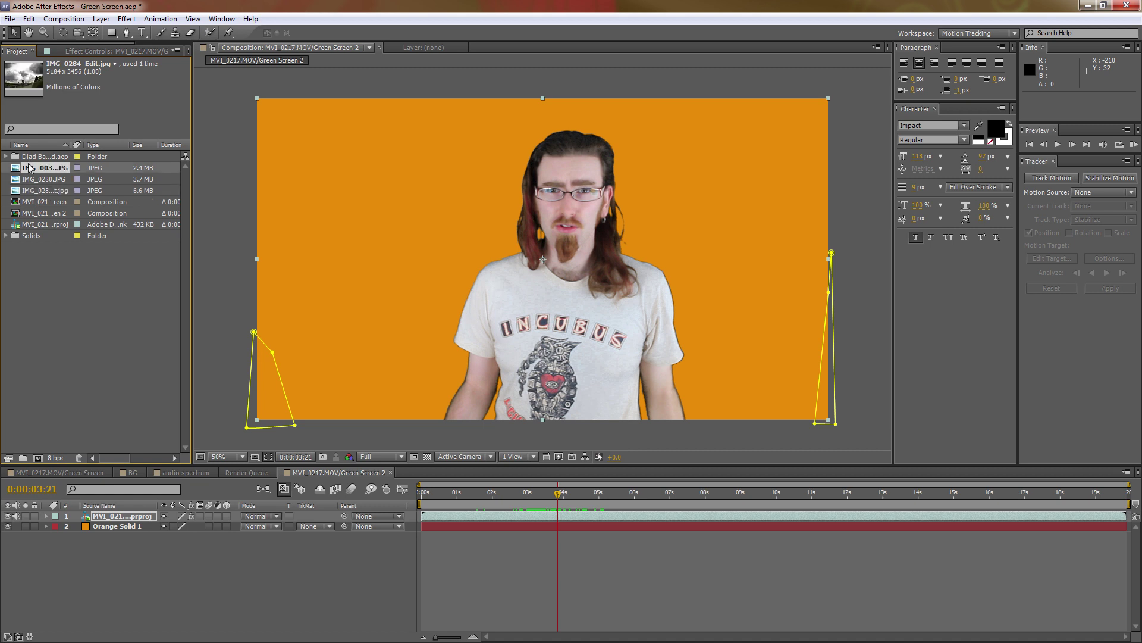
left_click_drag(28, 168, 136, 522)
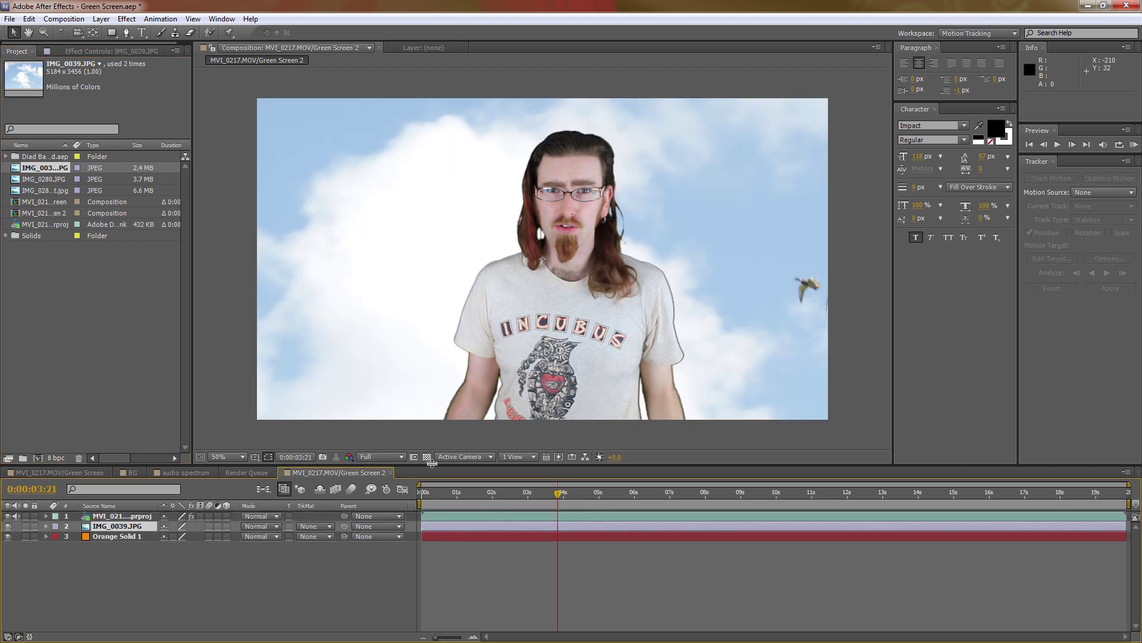
Add the BG composition from Diad Background.aep as layer 2 behind the presenter.
scroll(580, 335, "down", 1)
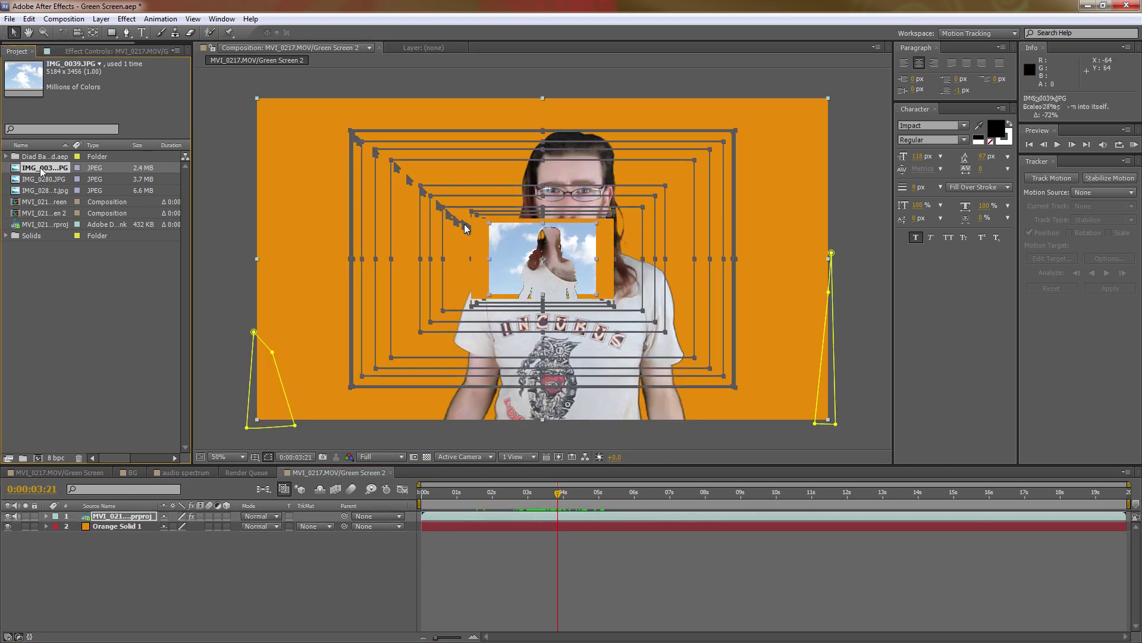
scroll(537, 262, "up", 3)
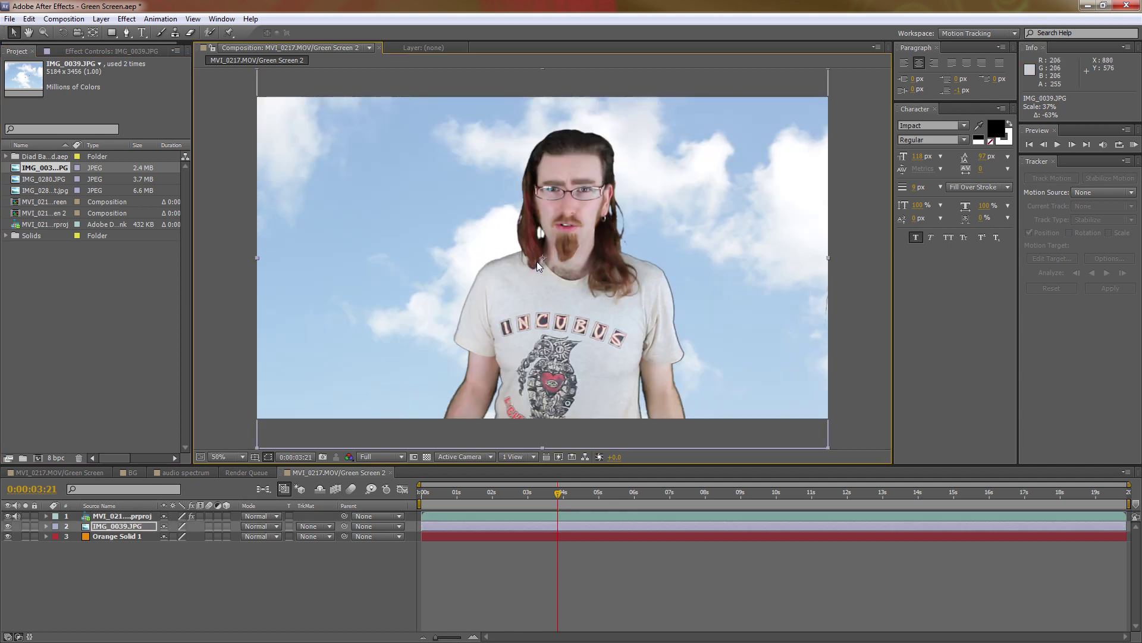
left_click(6, 156)
left_click(39, 192)
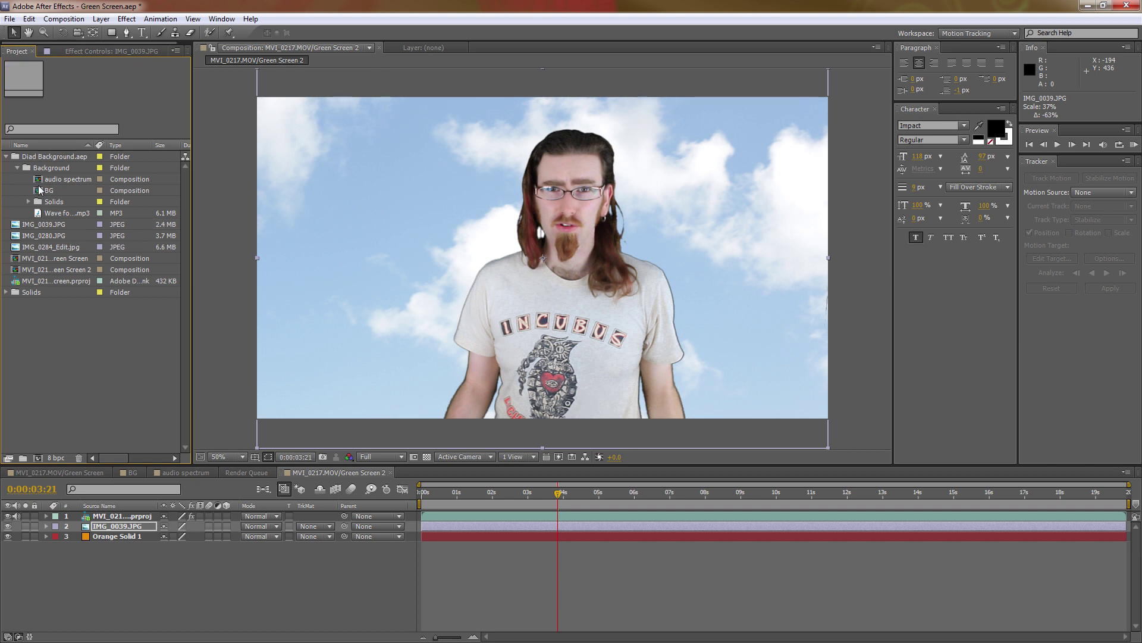
left_click_drag(39, 192, 118, 526)
left_click_drag(801, 515, 582, 499)
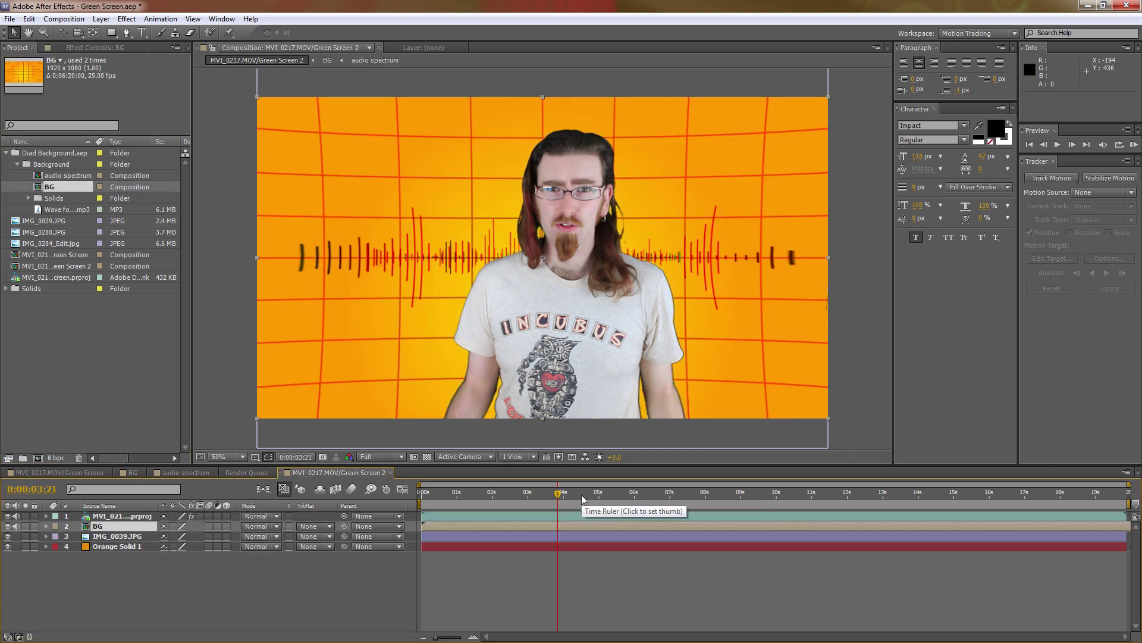